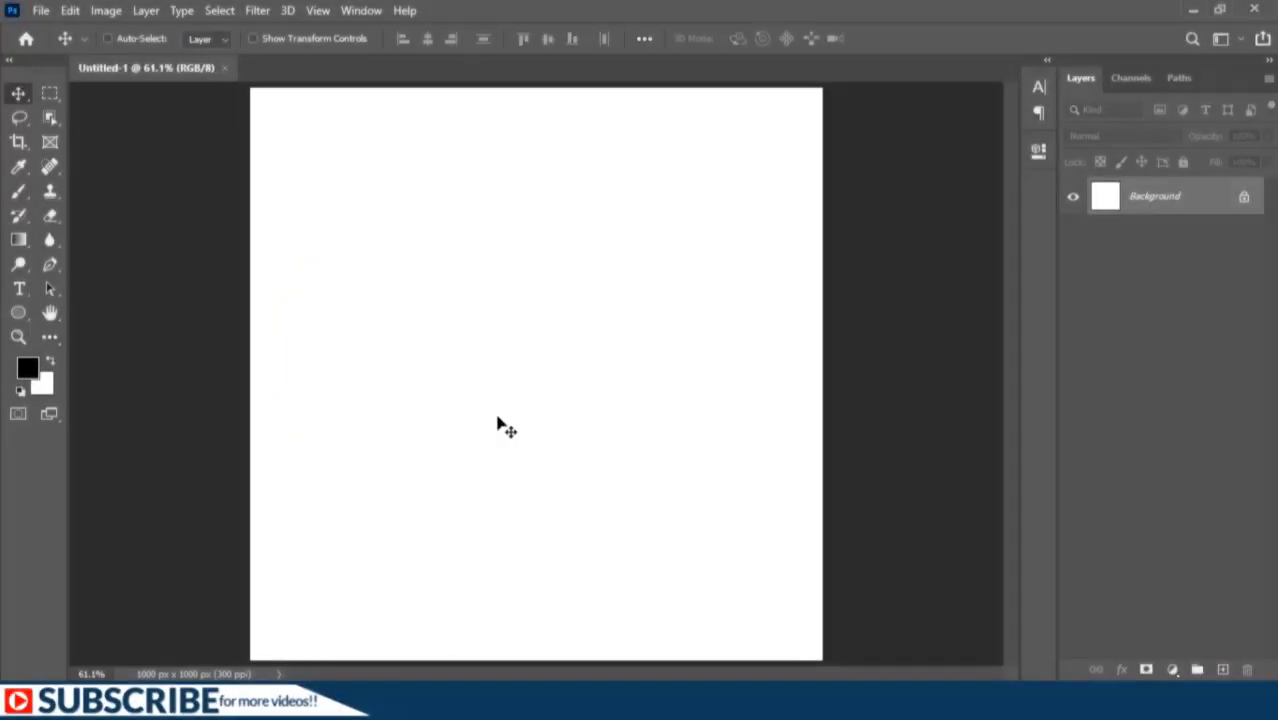
# Add a point text reading TEXT in the upper part of the canvas with the Horizontal Type tool
pyautogui.click(23, 288)
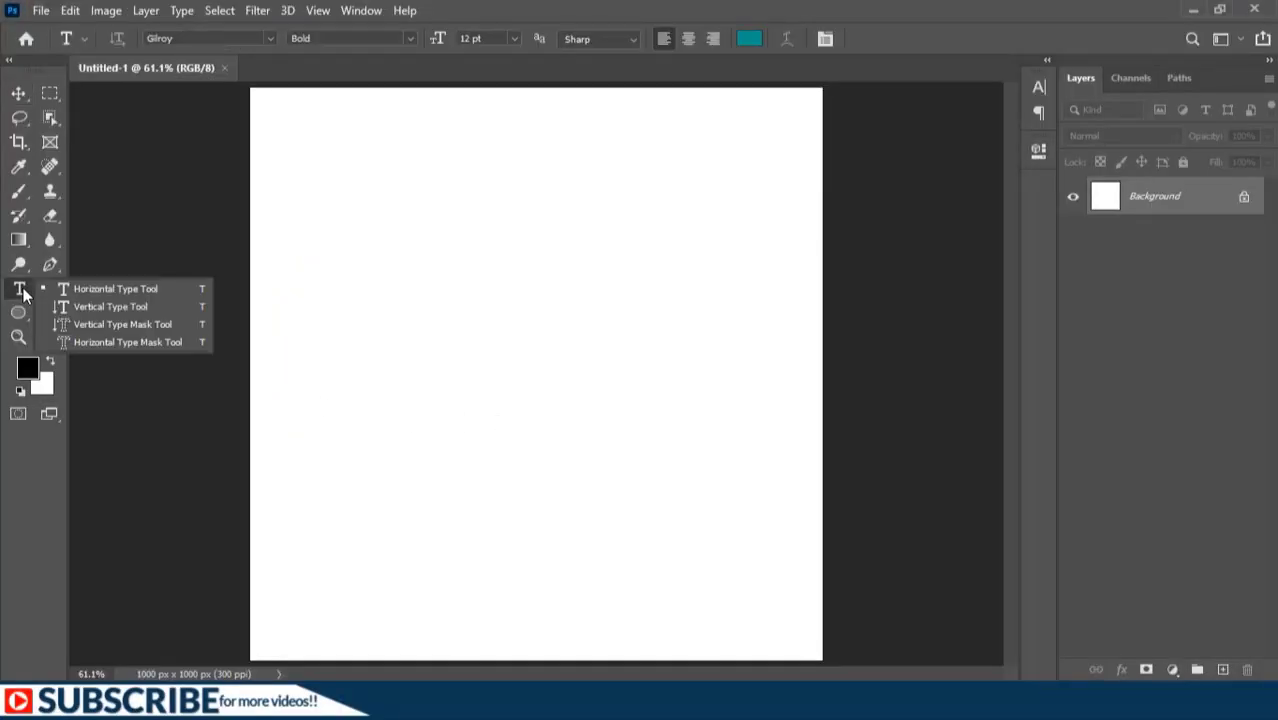
pyautogui.click(23, 290)
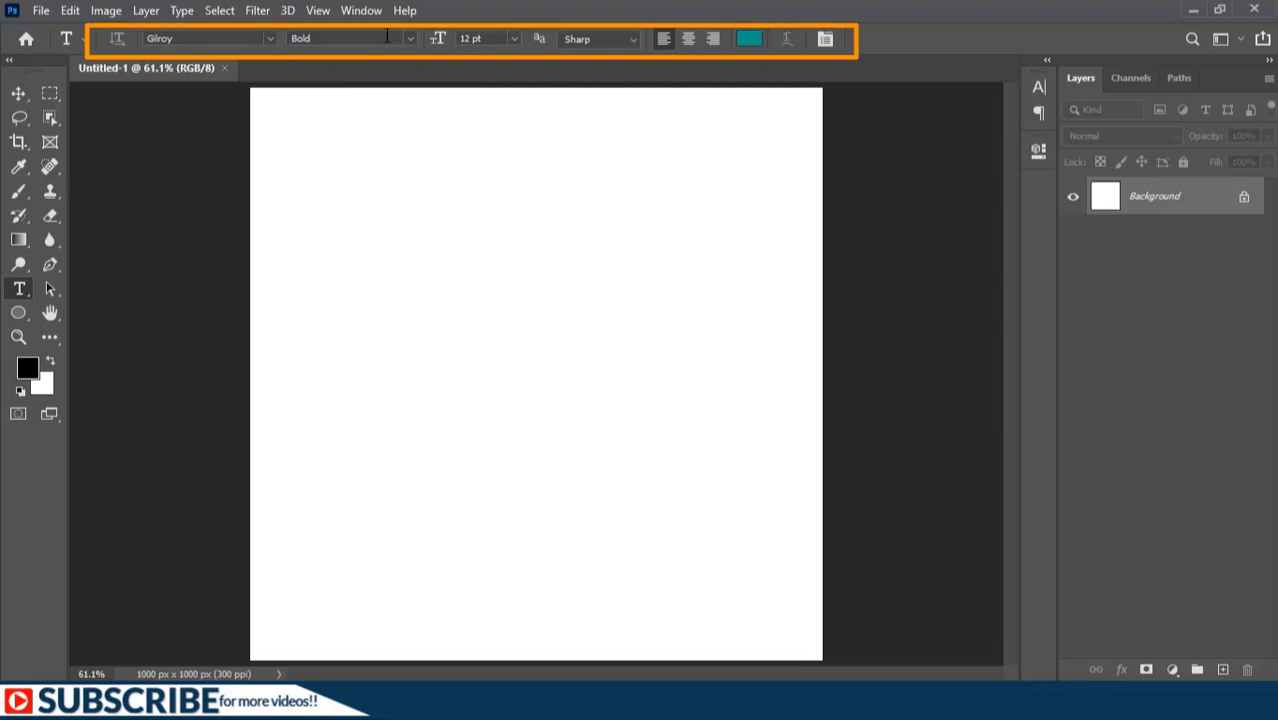
pyautogui.click(370, 221)
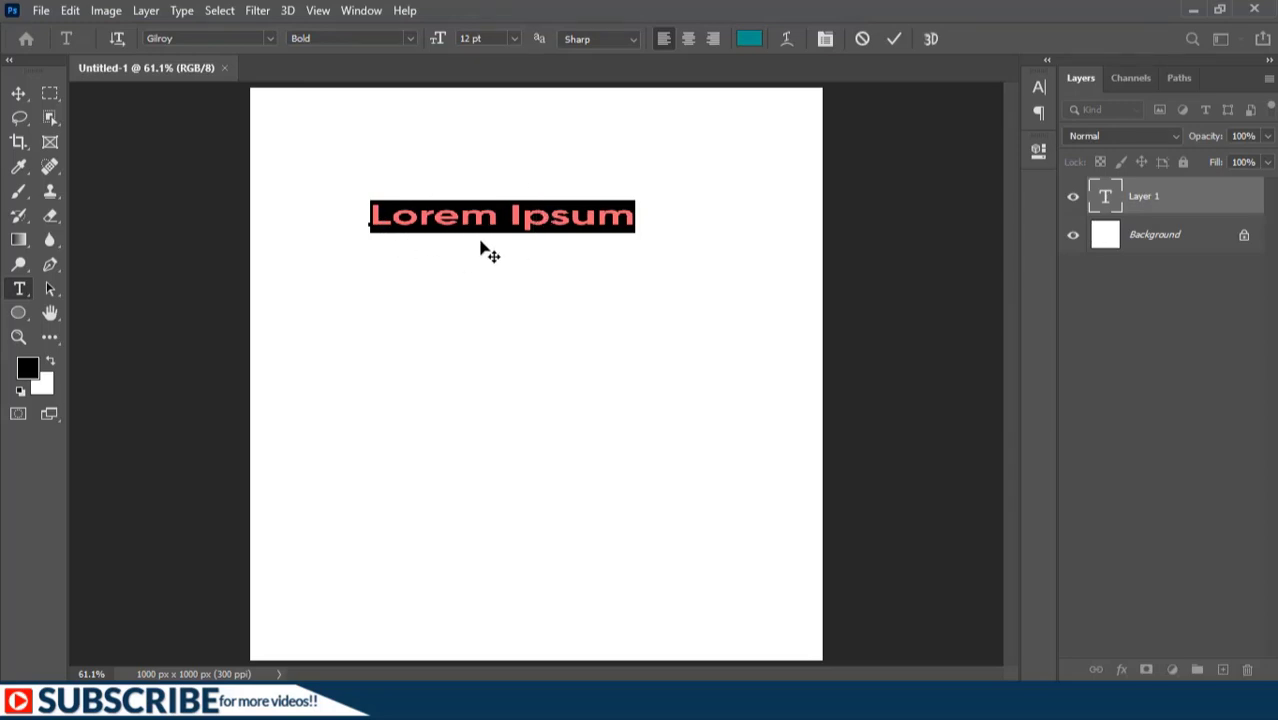
pyautogui.write('TEXT')
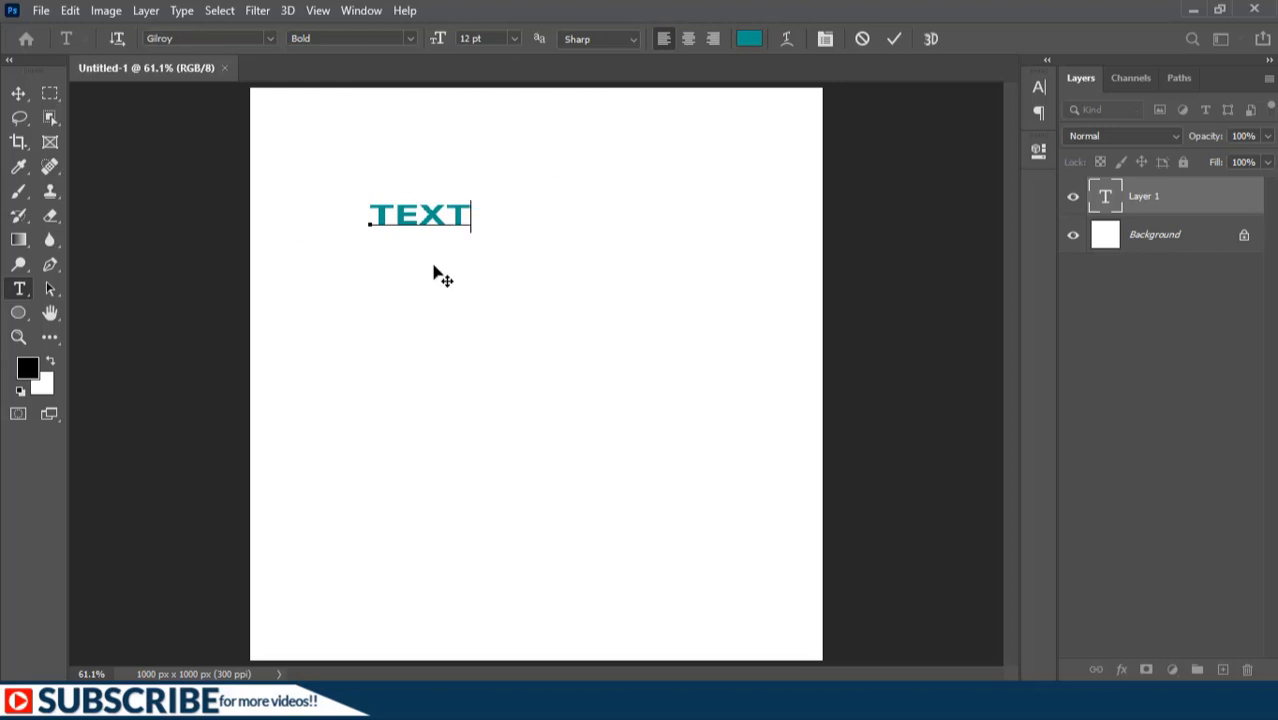
pyautogui.press('Return')
pyautogui.click(895, 38)
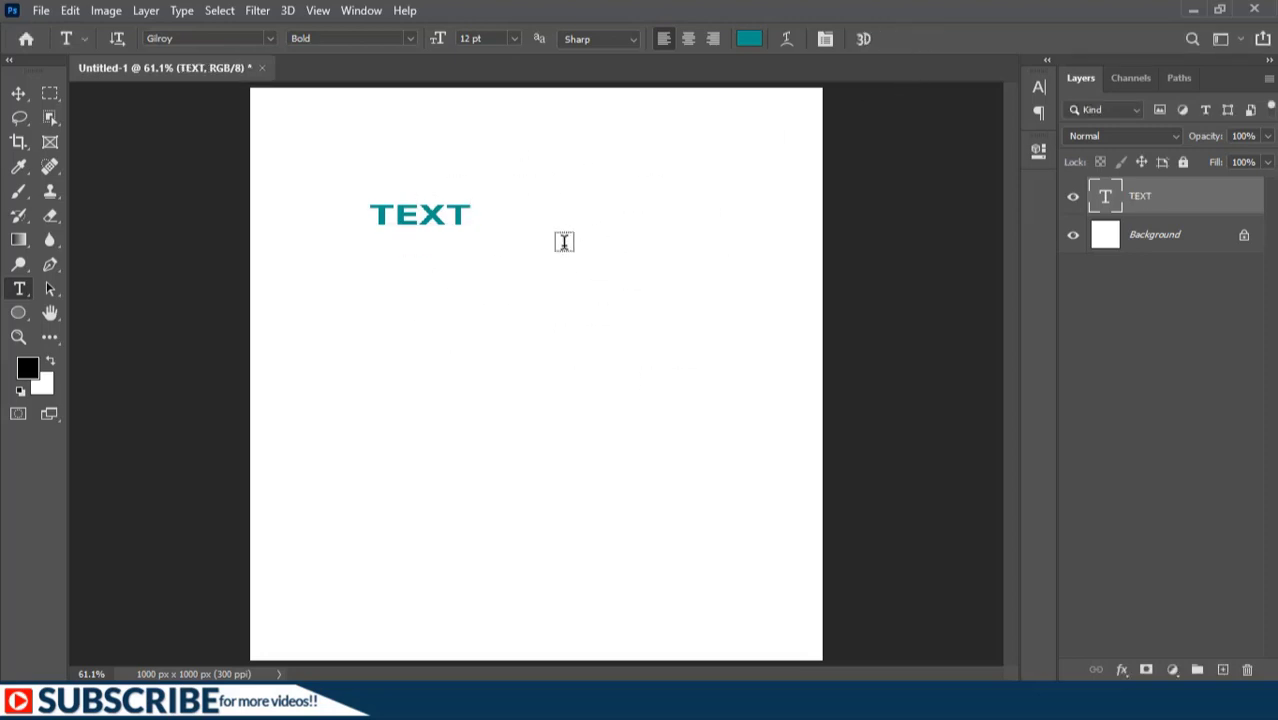
# Reset the character and paragraph settings of the TEXT layer to their defaults
pyautogui.click(820, 41)
pyautogui.click(1008, 79)
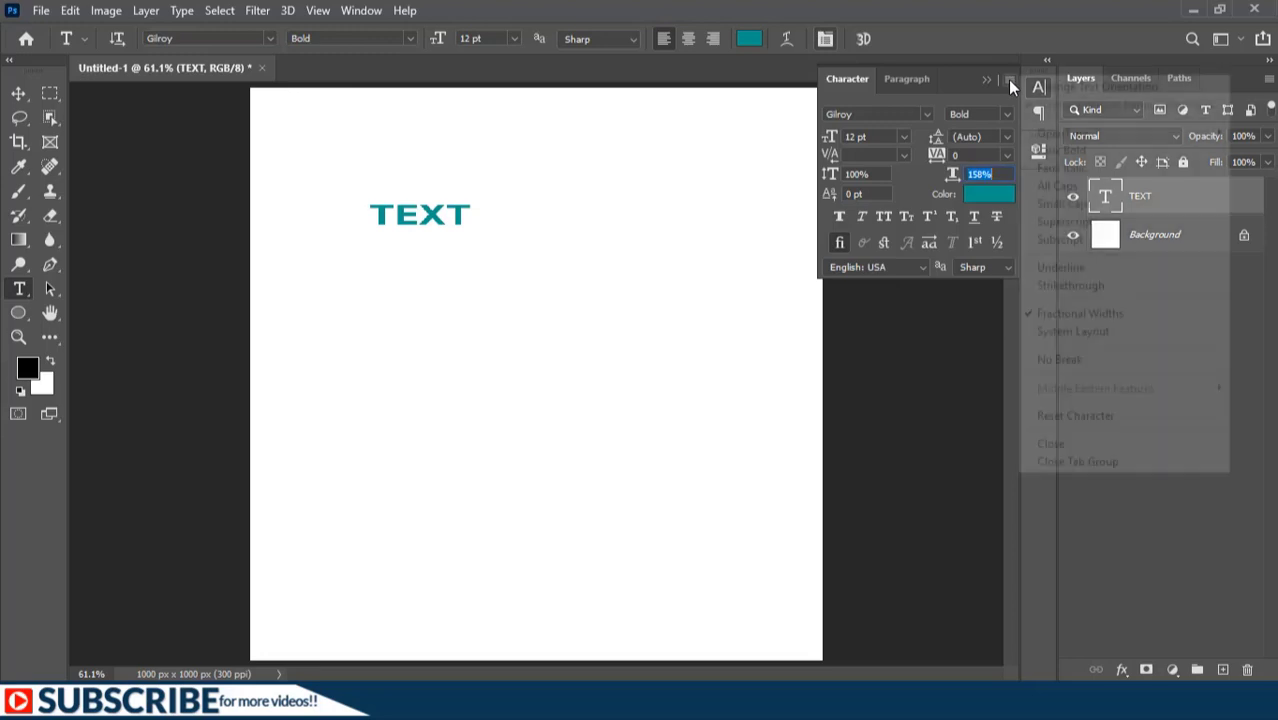
pyautogui.click(1103, 416)
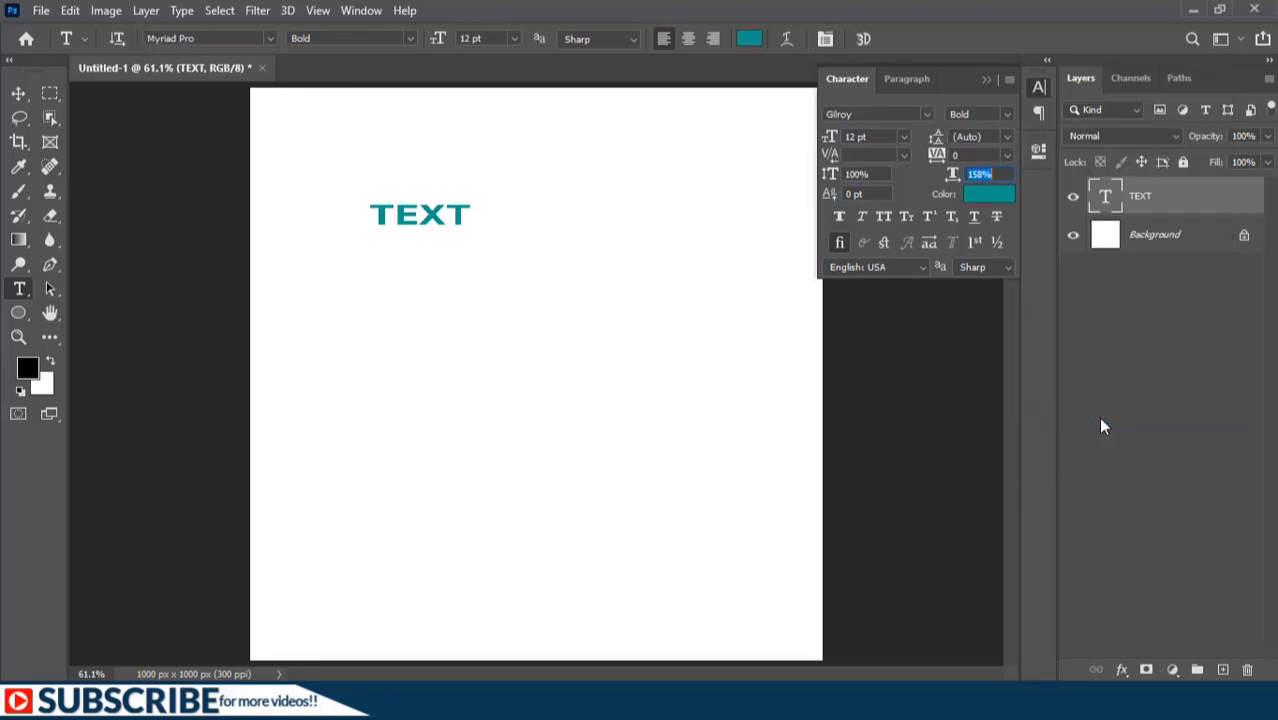
pyautogui.click(914, 83)
pyautogui.click(1008, 80)
pyautogui.click(1068, 316)
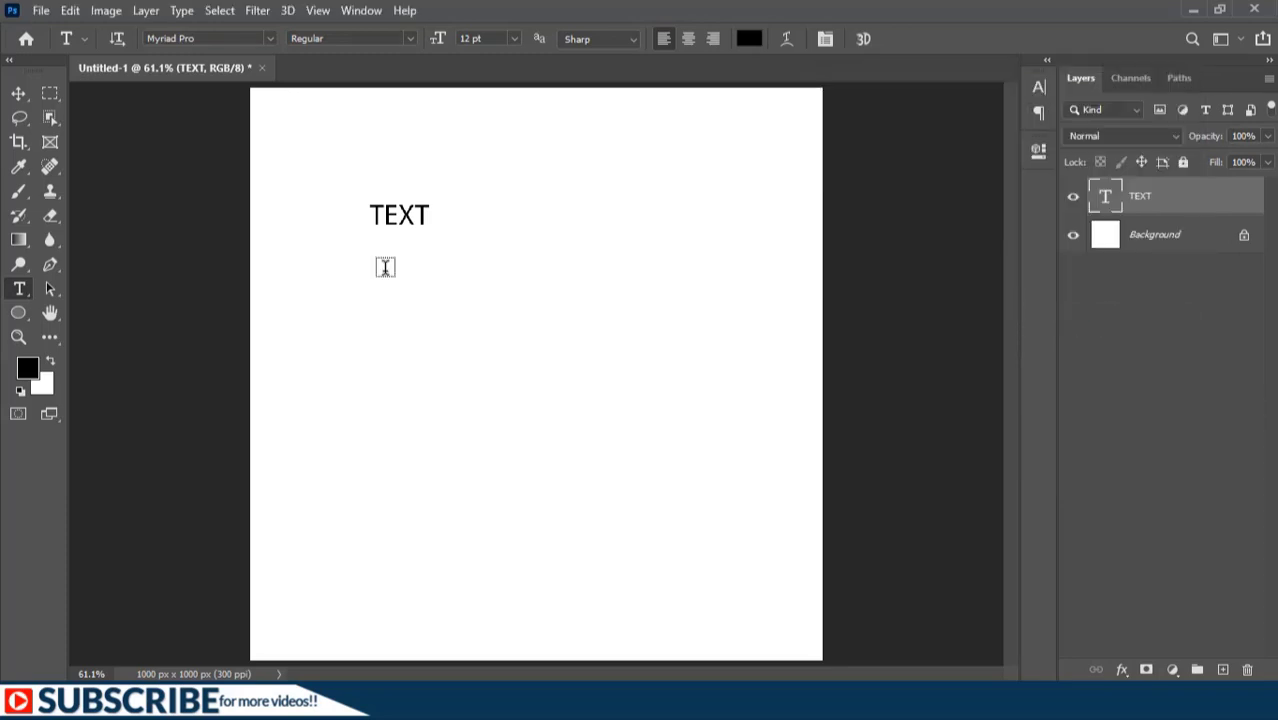
# Draw a paragraph text box below the TEXT heading, discard it, and delete the TEXT layer
pyautogui.moveTo(385, 267); pyautogui.dragTo(750, 425)
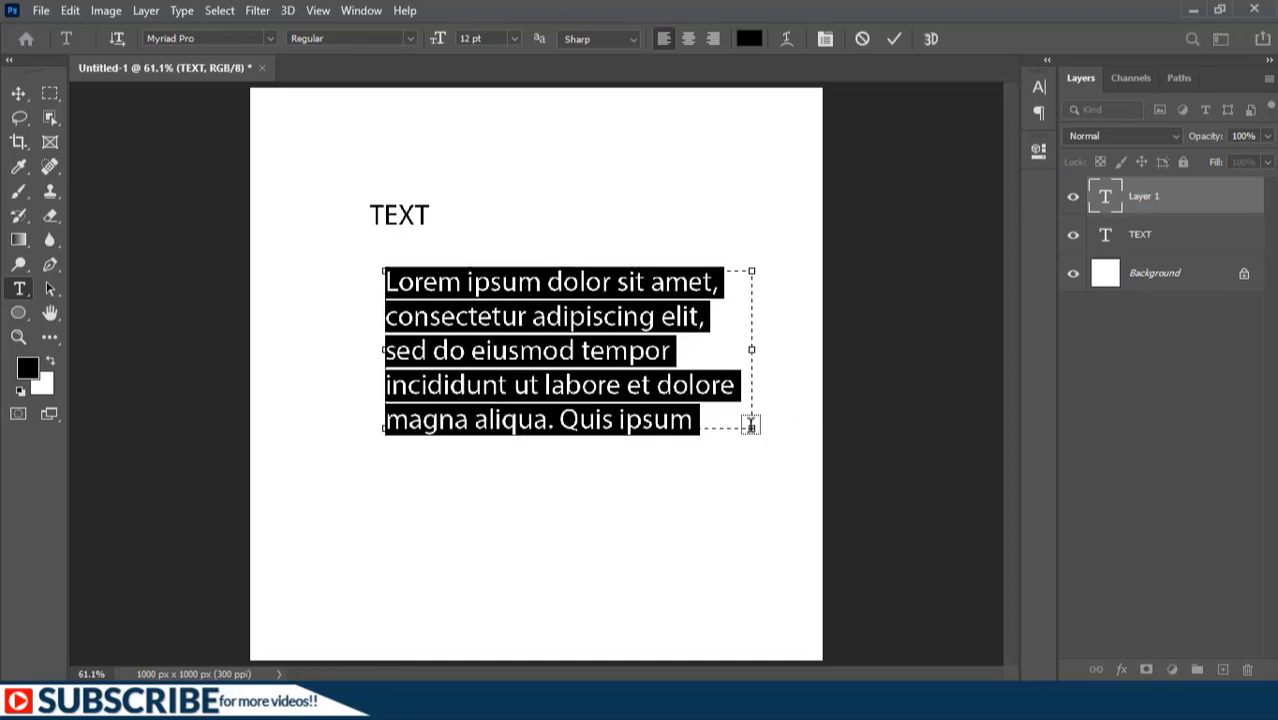
pyautogui.click(862, 39)
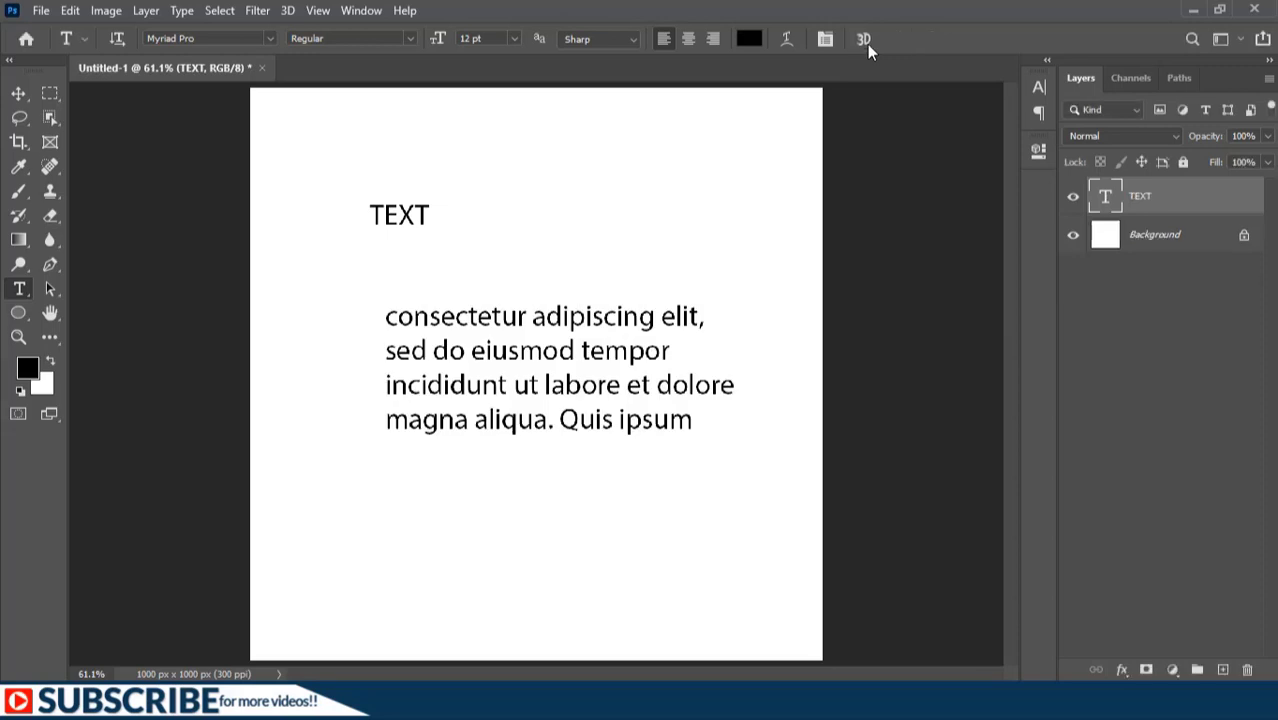
pyautogui.press('Delete')
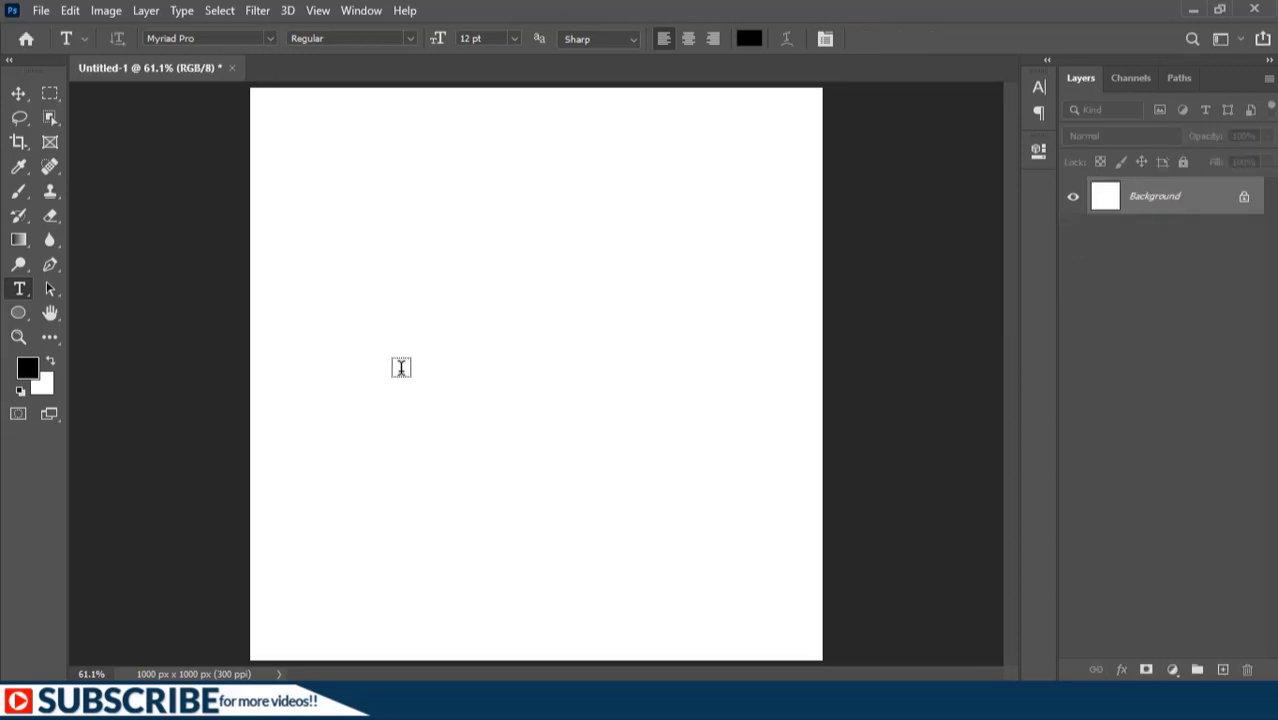
# Draw an ellipse about 484 px wide and 491 px high slightly above the canvas center
pyautogui.rightClick(23, 313)
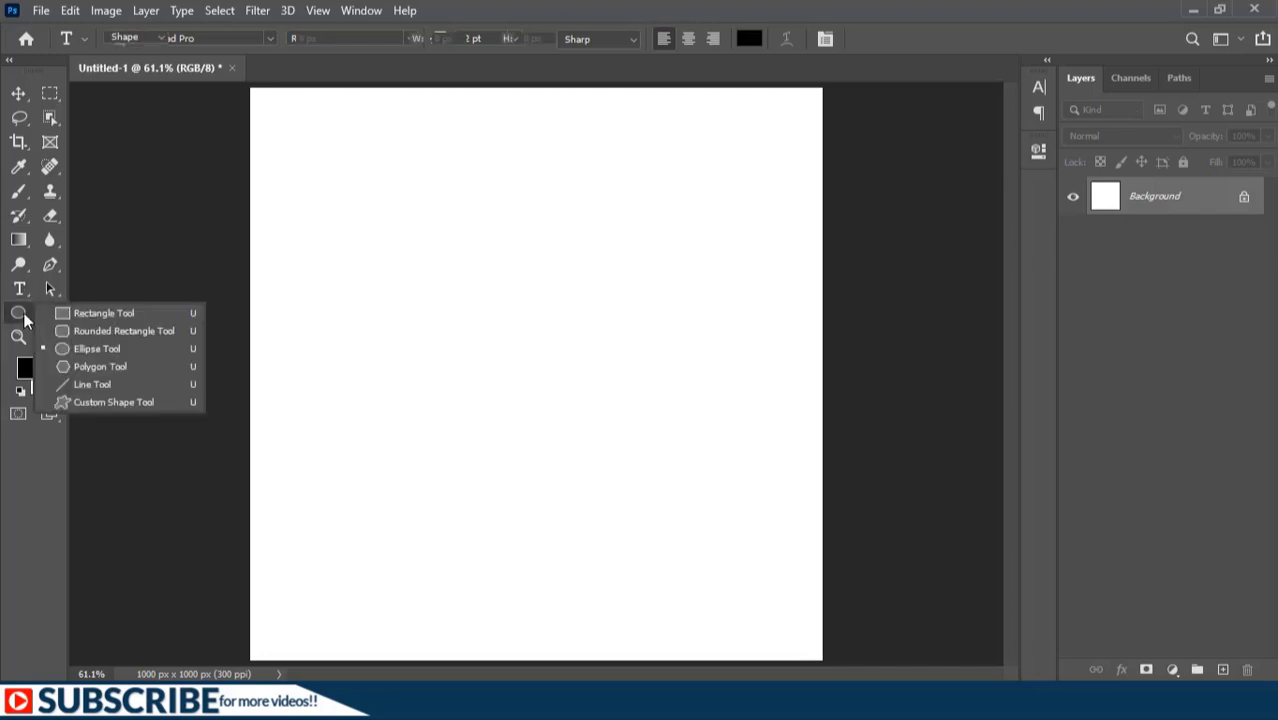
pyautogui.click(127, 345)
pyautogui.moveTo(368, 188); pyautogui.dragTo(644, 466)
# Remove the ellipse's fill and give it a red stroke 10 px wide
pyautogui.click(208, 38)
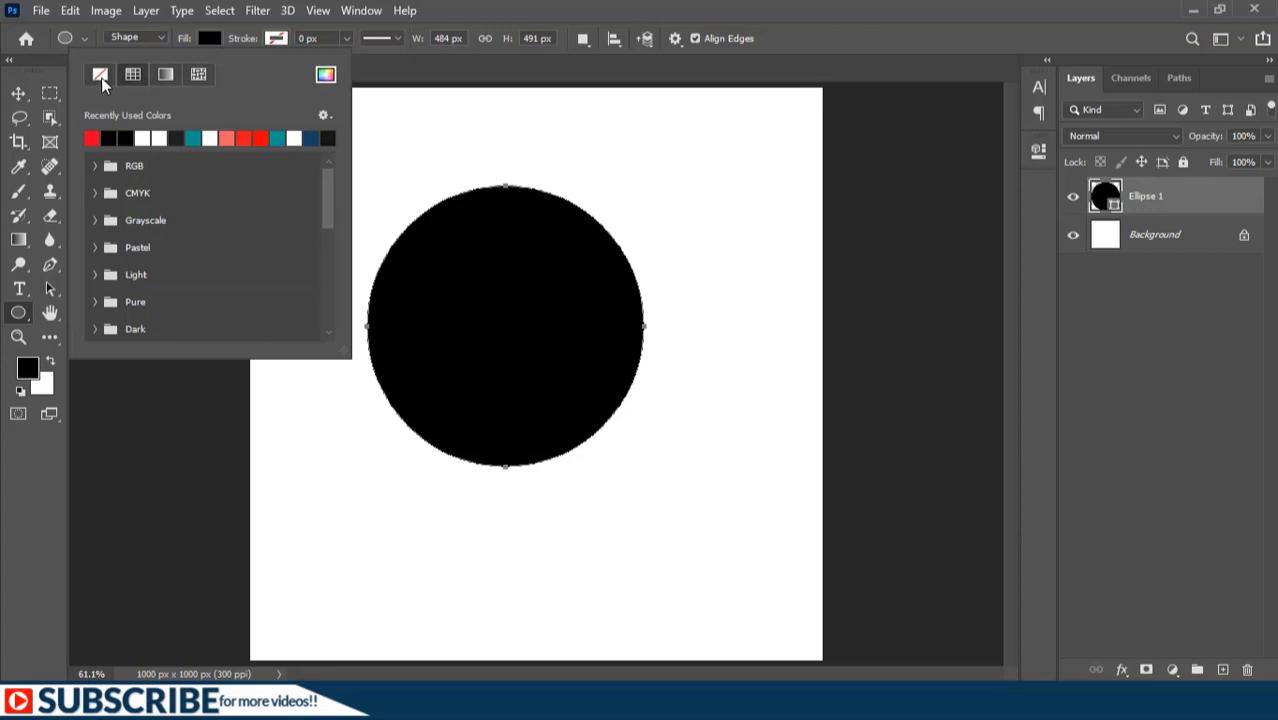
pyautogui.click(101, 77)
pyautogui.click(274, 42)
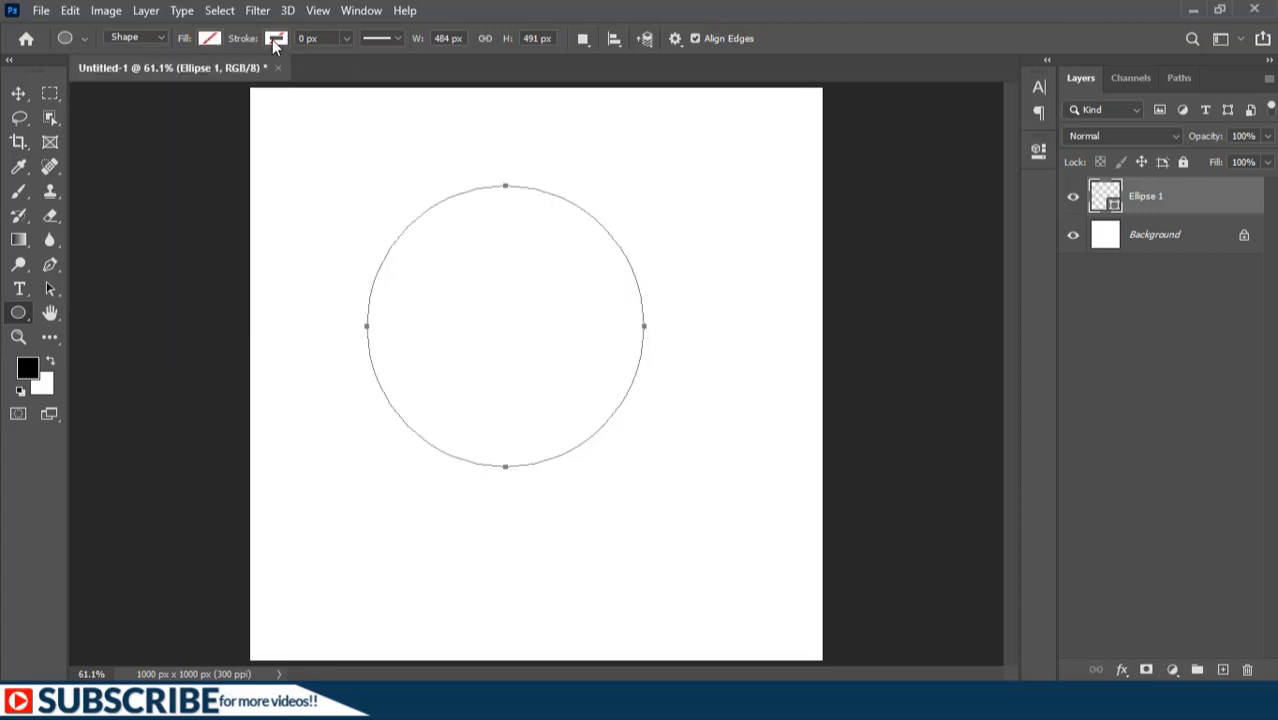
pyautogui.click(274, 42)
pyautogui.click(159, 137)
pyautogui.click(316, 37)
pyautogui.press('Return')
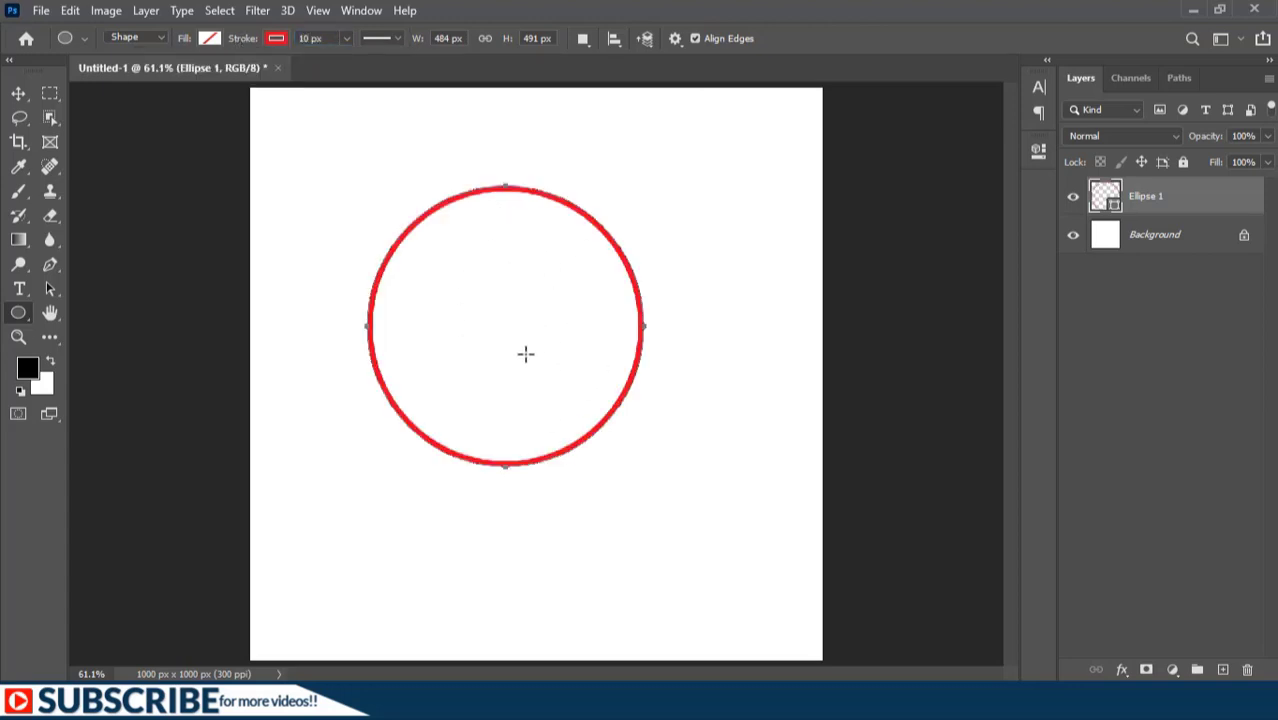
# Fill the inside of the ellipse with Lorem ipsum placeholder text at 3 pt
pyautogui.click(18, 290)
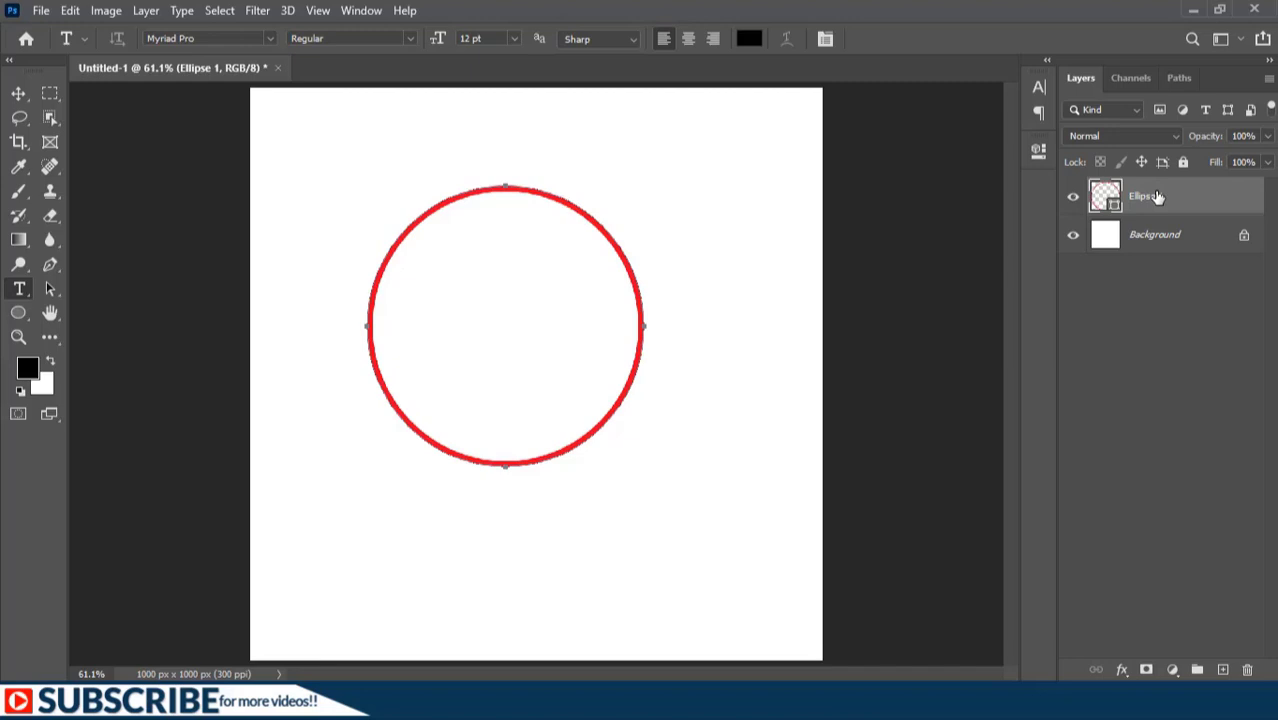
pyautogui.click(495, 295)
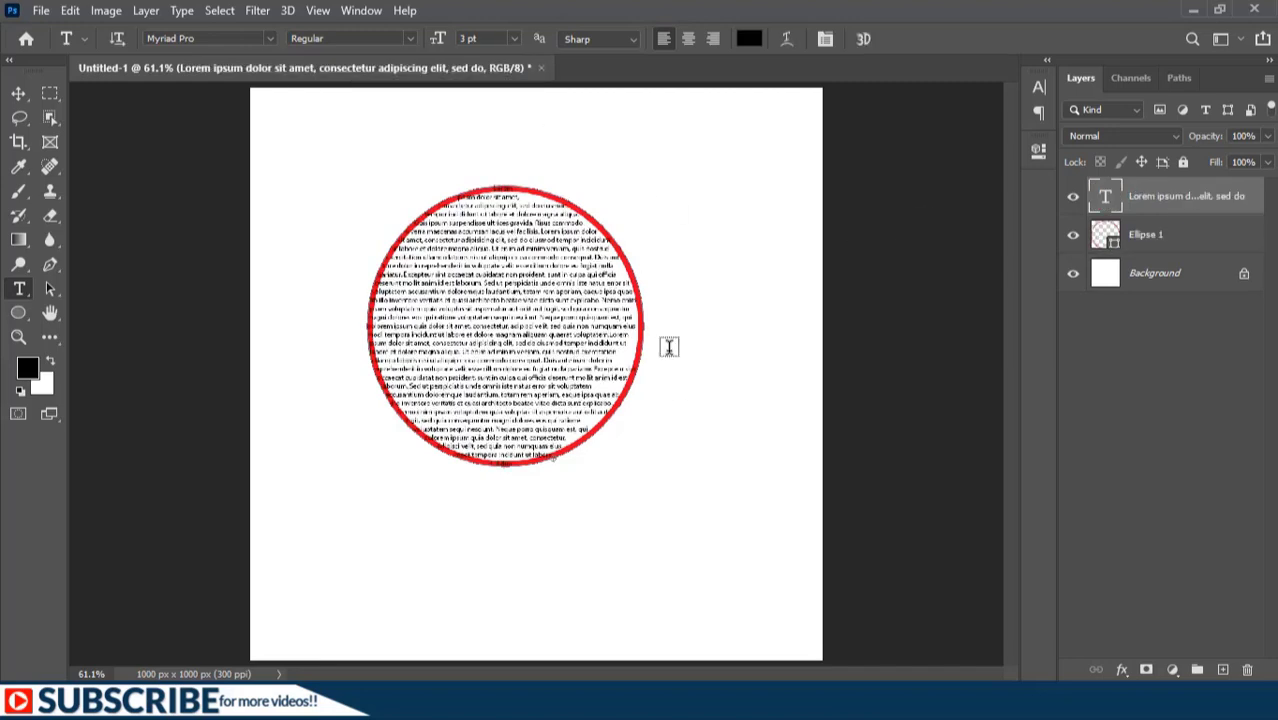
# Move the Ellipse 1 outline to the right, away from its text, and undo the move
pyautogui.click(1157, 239)
pyautogui.click(16, 95)
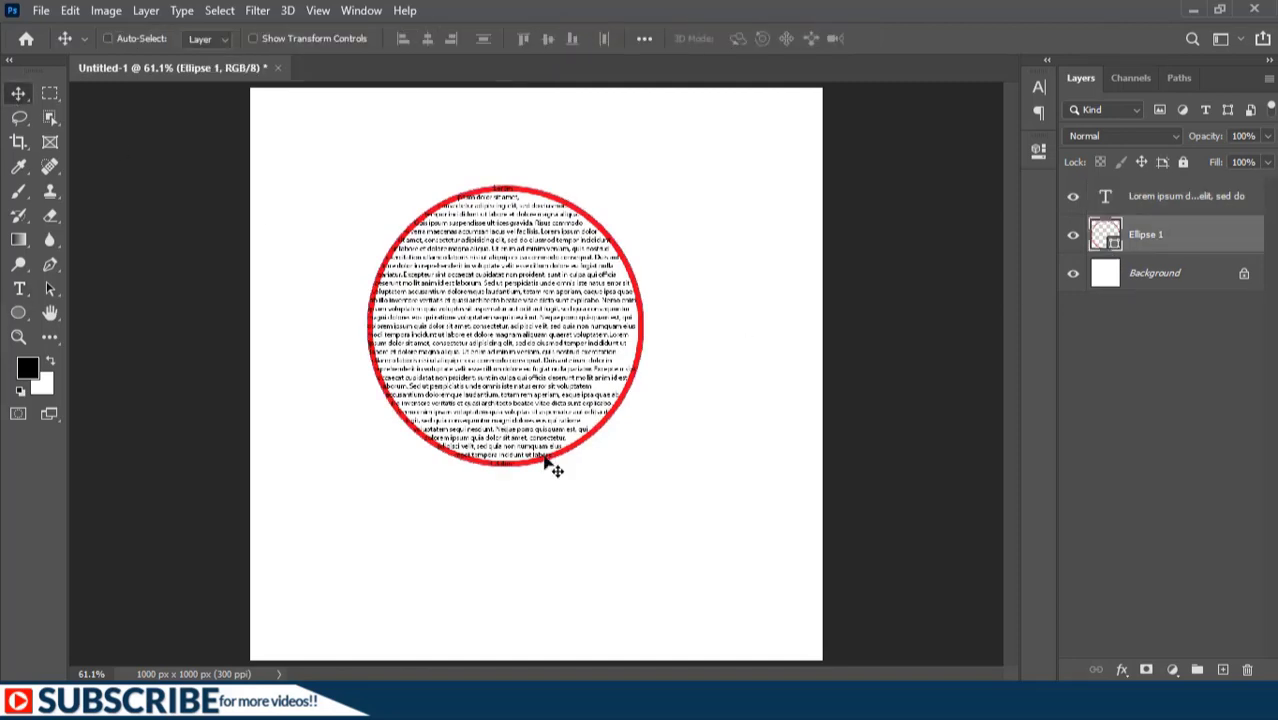
pyautogui.moveTo(568, 457); pyautogui.dragTo(930, 448)
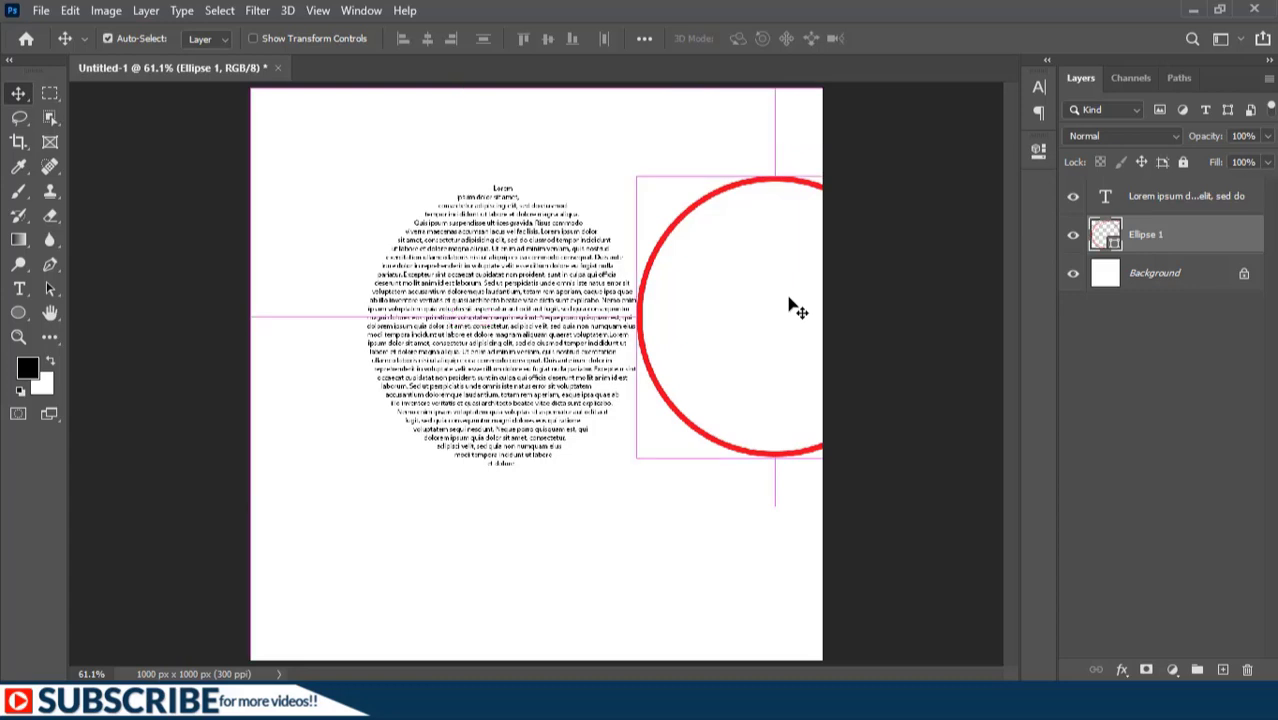
pyautogui.hotkey('ctrl', 'z')
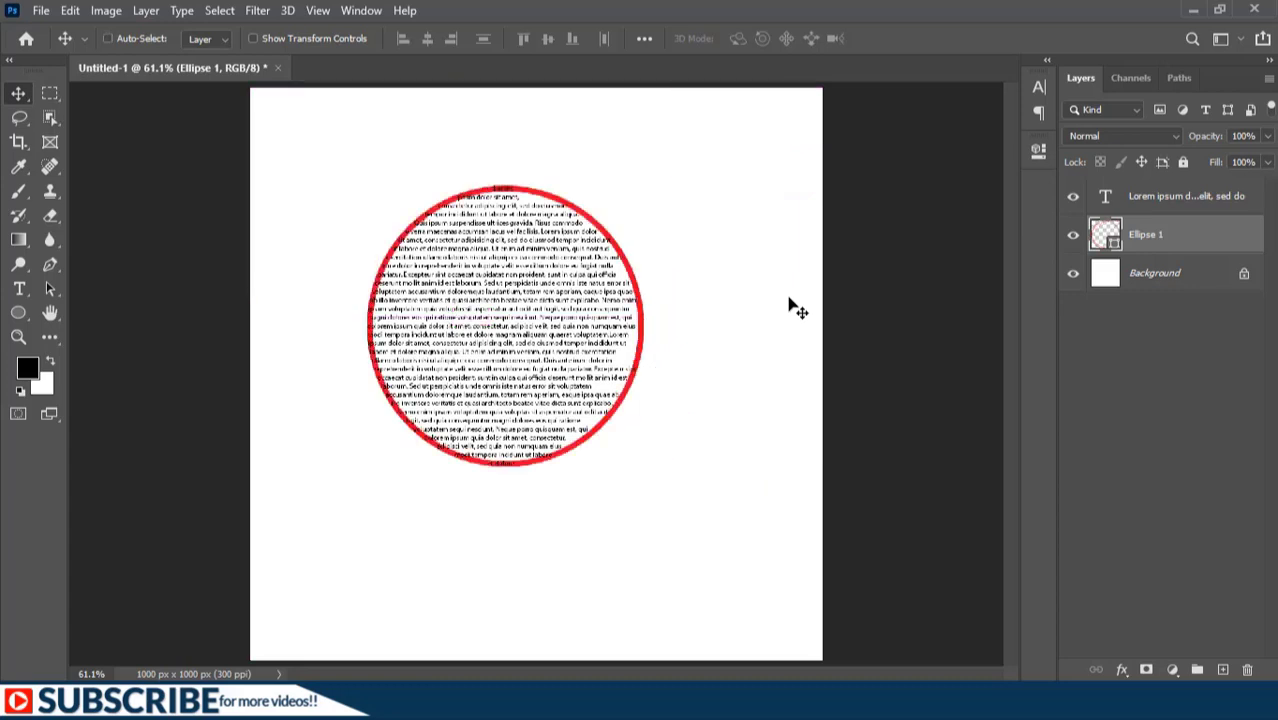
# Group the Lorem ipsum text with the Ellipse 1 layer and scale the group down slightly
pyautogui.keyDown('shift'); pyautogui.click(1179, 206); pyautogui.keyUp('shift')
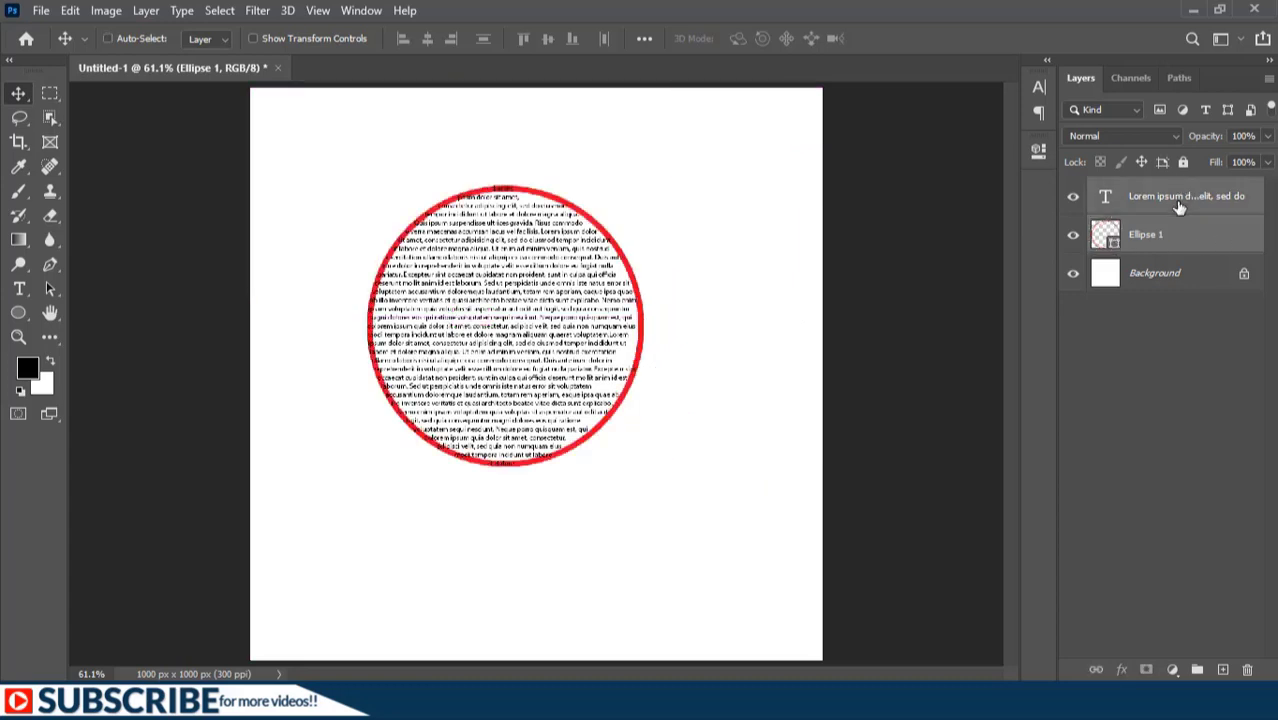
pyautogui.hotkey('ctrl', 'g')
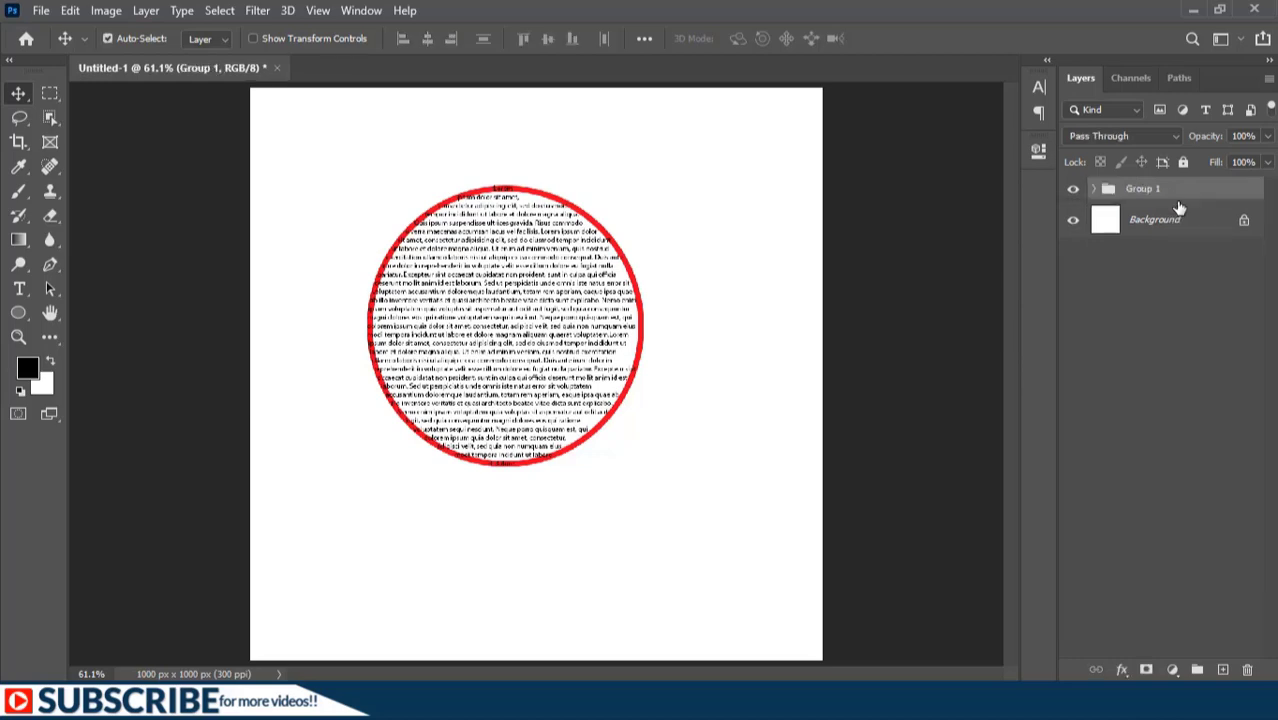
pyautogui.moveTo(582, 451)
pyautogui.mouseDown()
pyautogui.moveTo(716, 448)
pyautogui.moveTo(536, 480)
pyautogui.moveTo(575, 445)
pyautogui.moveTo(596, 494)
pyautogui.moveTo(594, 442)
pyautogui.mouseUp()
pyautogui.hotkey('ctrl', 't')
pyautogui.moveTo(667, 178); pyautogui.dragTo(623, 219)
pyautogui.click(928, 39)
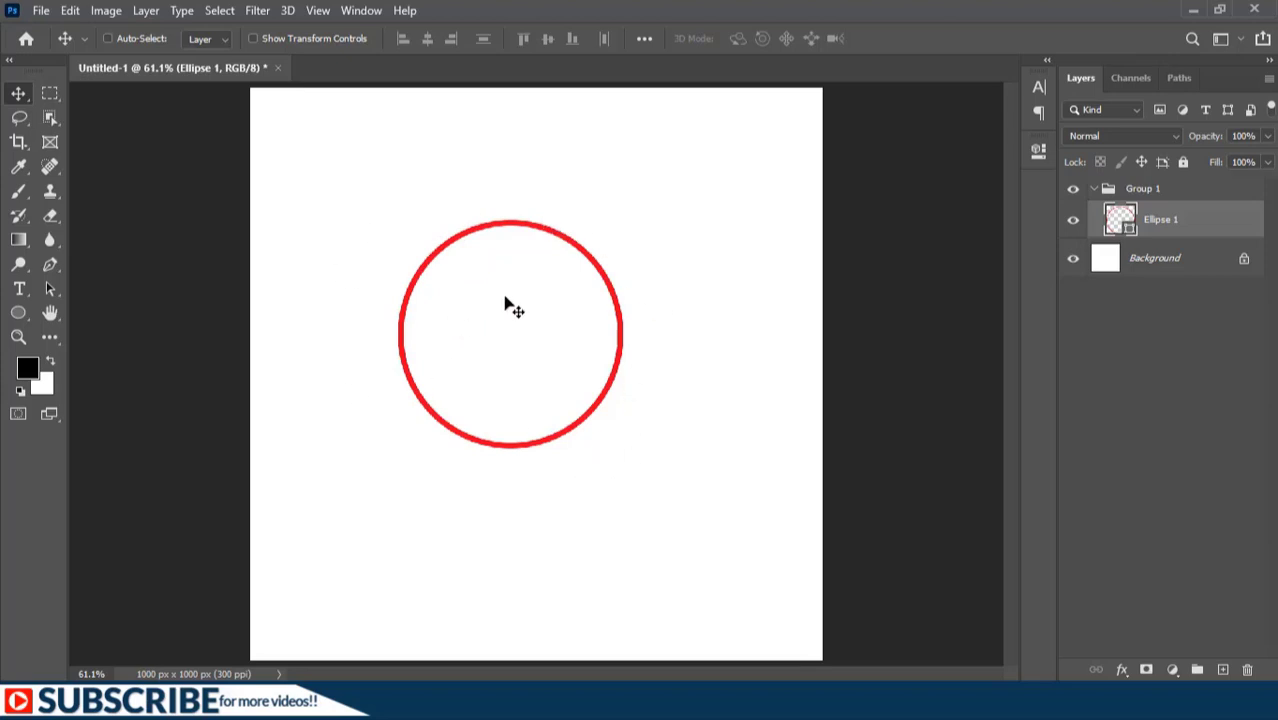
# Add the text TYPE ON PATH at 10 pt along the outside of the red circle, starting on its left side
pyautogui.click(17, 289)
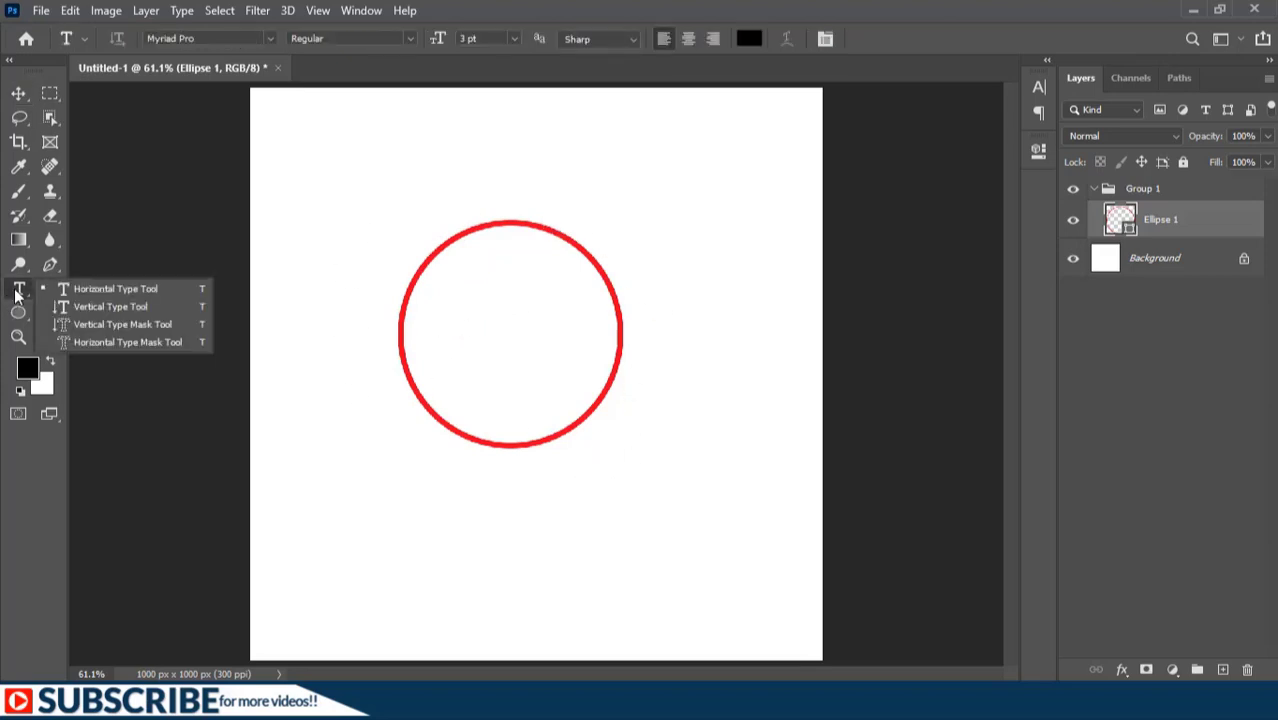
pyautogui.click(80, 288)
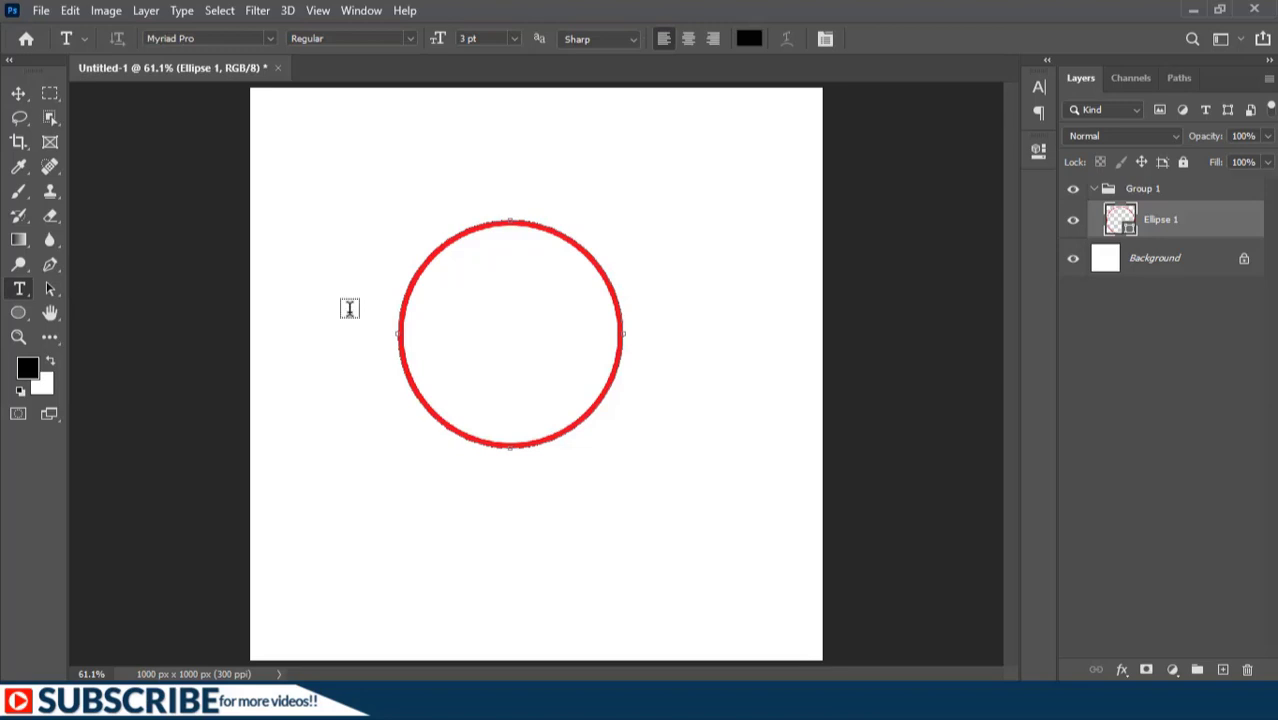
pyautogui.click(404, 306)
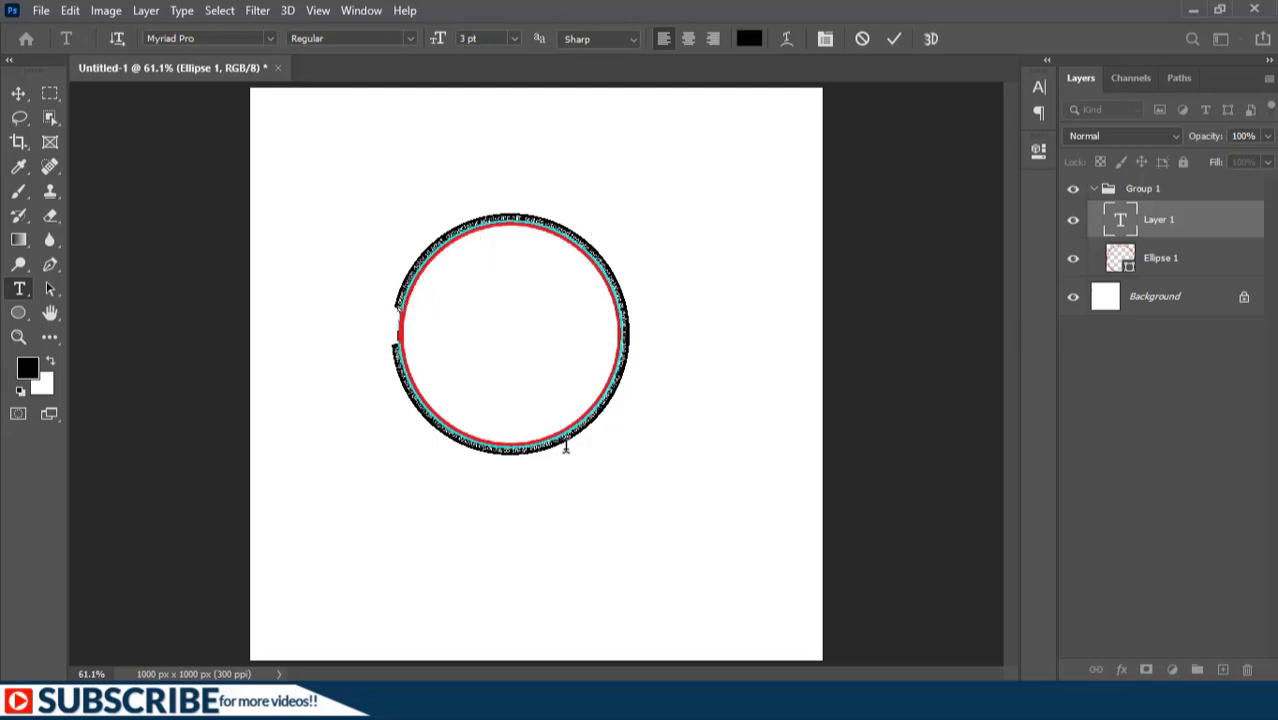
pyautogui.moveTo(440, 45); pyautogui.dragTo(446, 45)
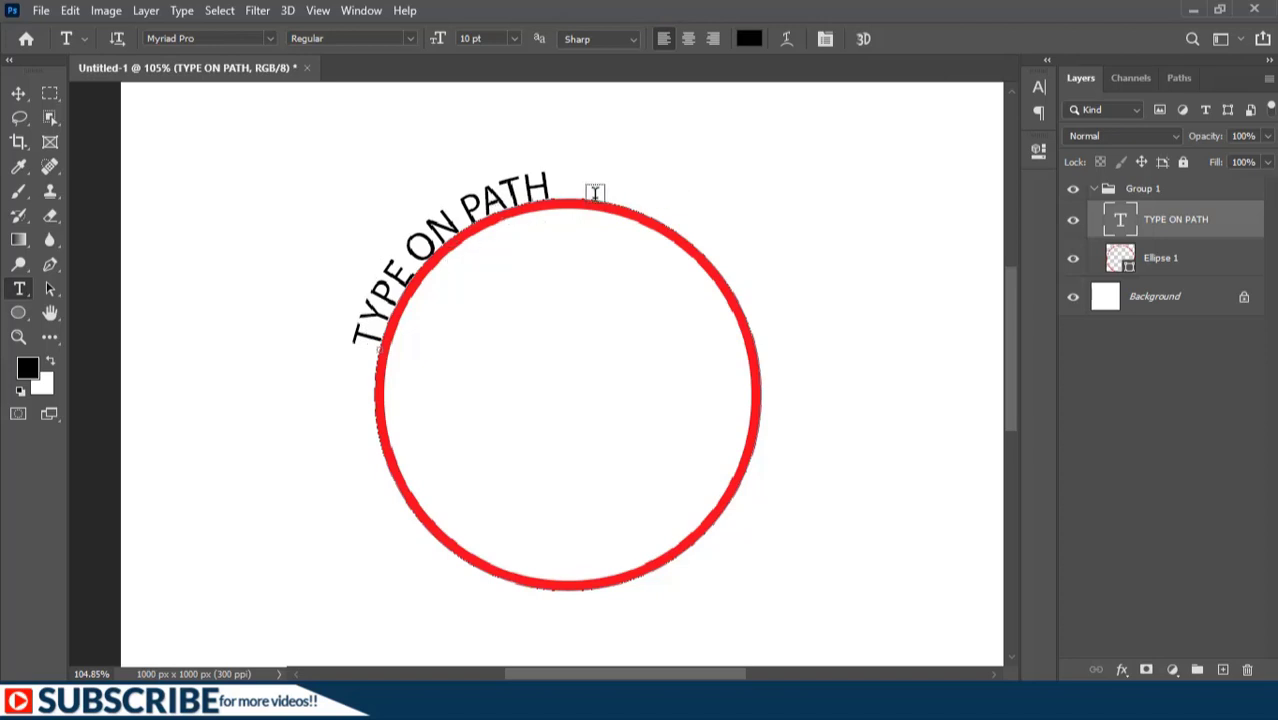
# Slide the path text's start along the circle and back, and set its end point on the circle's upper right side
pyautogui.click(365, 320)
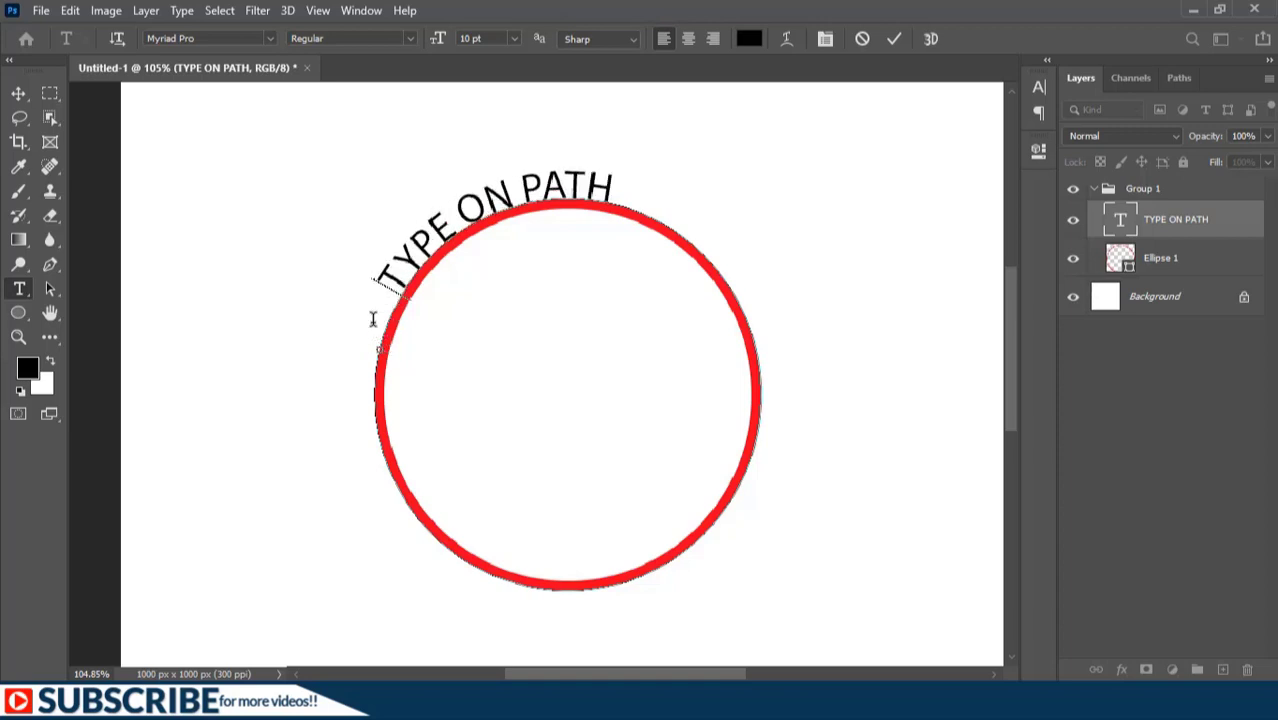
pyautogui.moveTo(377, 283); pyautogui.dragTo(360, 345)
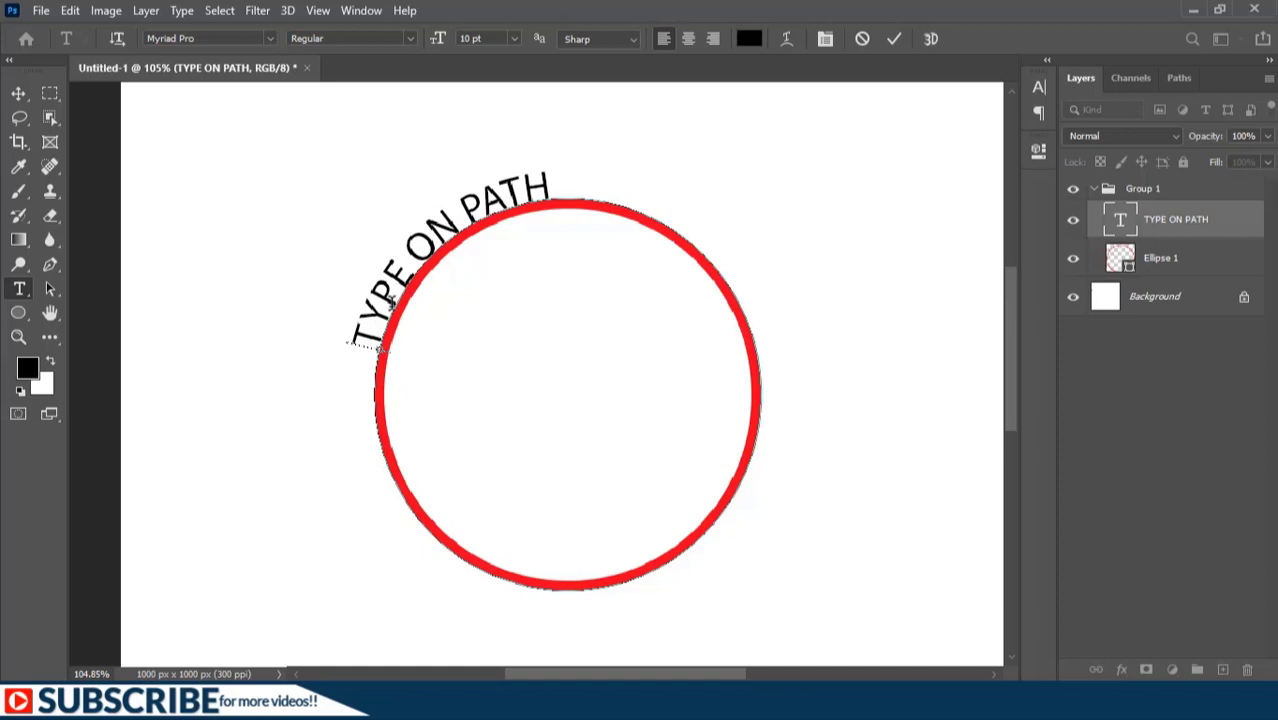
pyautogui.press('ctrl')
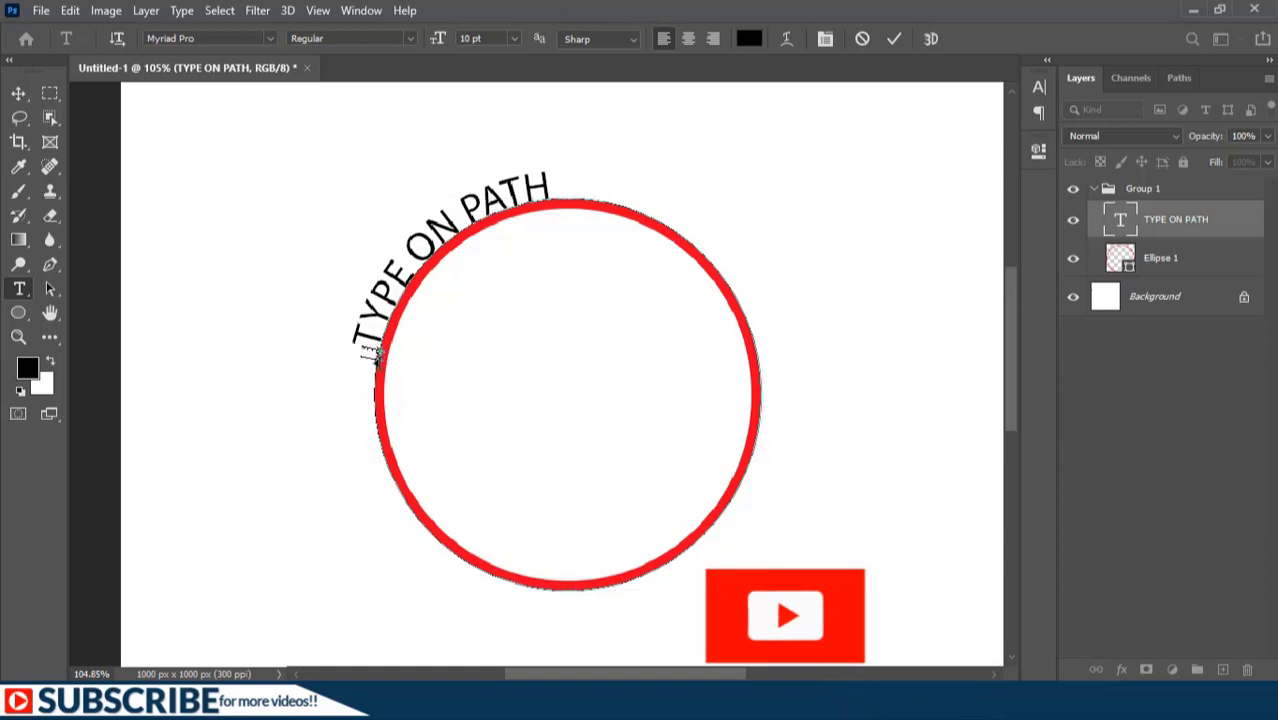
pyautogui.moveTo(370, 400)
pyautogui.mouseDown()
pyautogui.moveTo(393, 471)
pyautogui.moveTo(450, 560)
pyautogui.moveTo(568, 610)
pyautogui.moveTo(739, 511)
pyautogui.moveTo(765, 379)
pyautogui.moveTo(758, 350)
pyautogui.mouseUp()
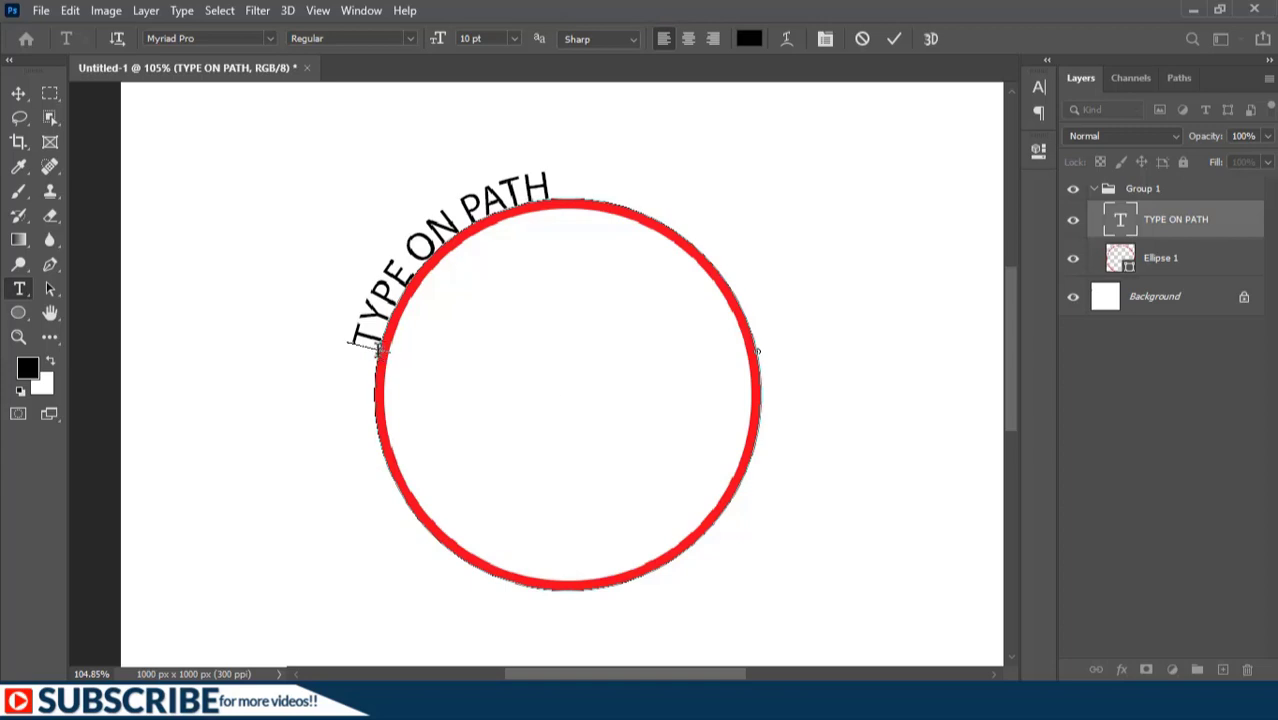
# Flip the path text inside the circle and back outside, and slide its start point clockwise close to the end point
pyautogui.moveTo(381, 349)
pyautogui.mouseDown()
pyautogui.moveTo(419, 277)
pyautogui.moveTo(484, 245)
pyautogui.moveTo(449, 224)
pyautogui.moveTo(433, 233)
pyautogui.moveTo(486, 302)
pyautogui.mouseUp()
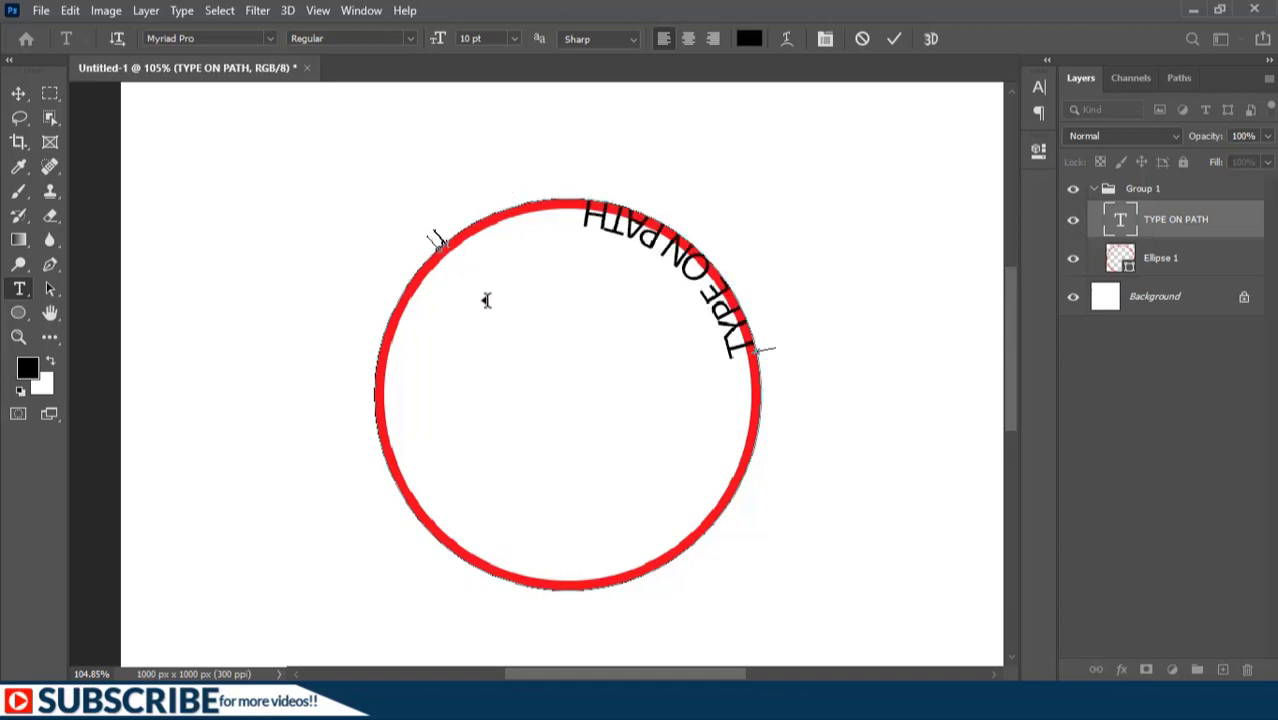
pyautogui.moveTo(430, 231); pyautogui.dragTo(397, 204)
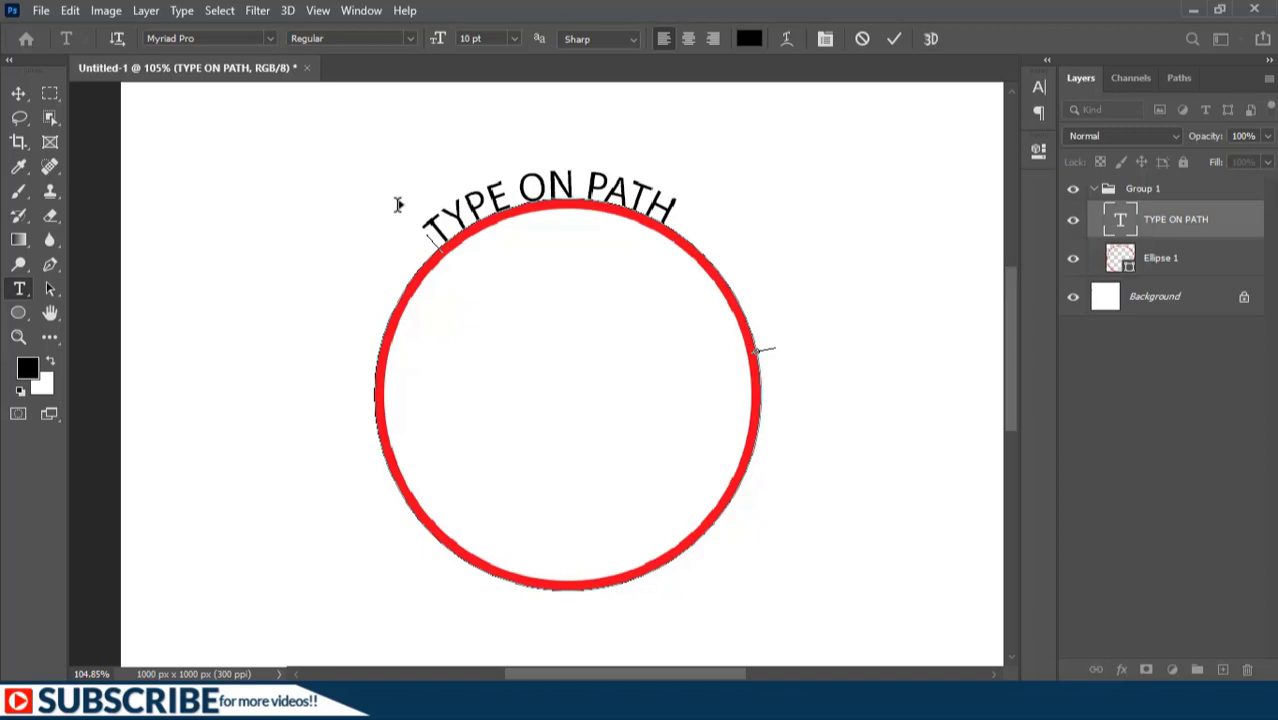
pyautogui.moveTo(397, 204); pyautogui.dragTo(462, 205)
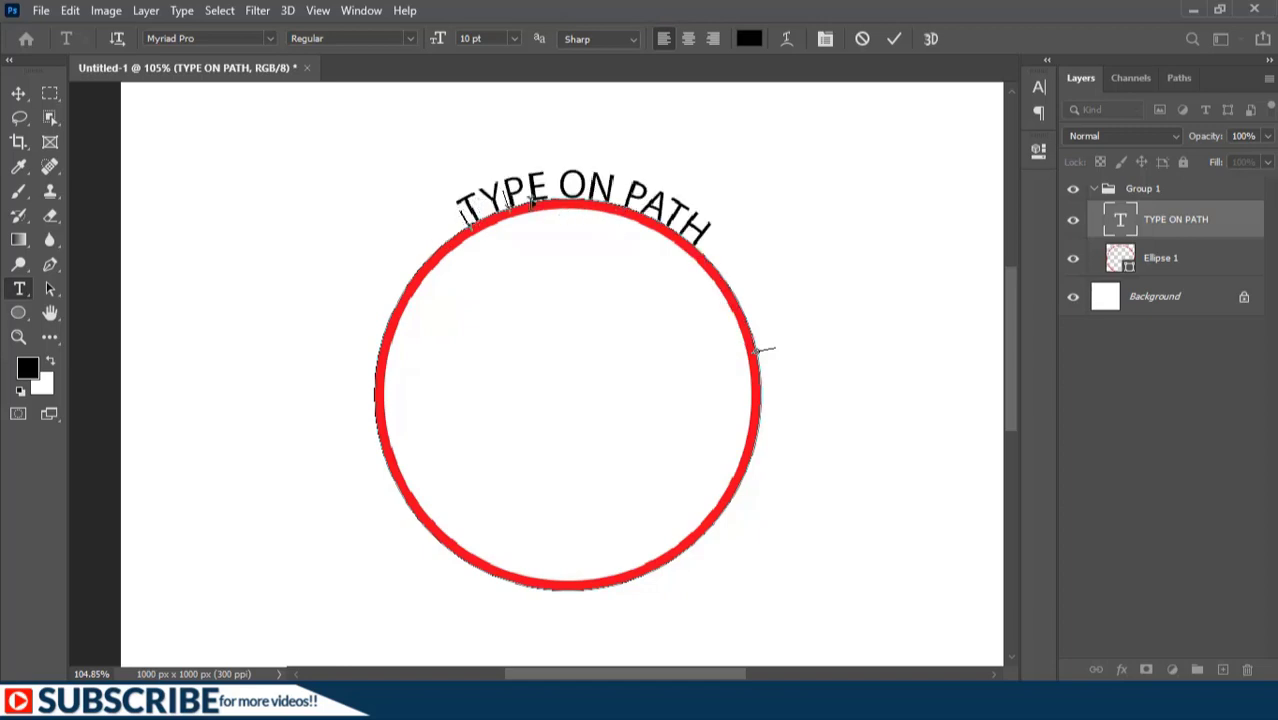
pyautogui.moveTo(668, 218); pyautogui.dragTo(757, 312)
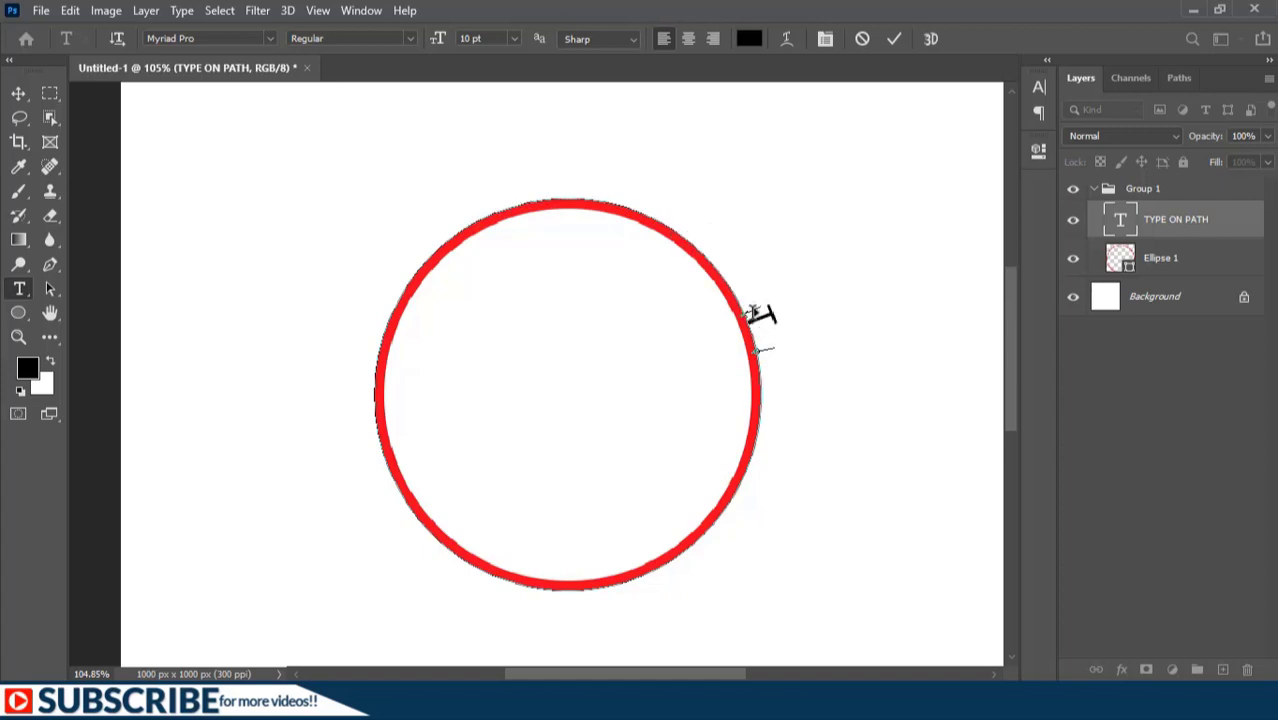
# Slide the path text's start point back around to the circle's upper left side
pyautogui.moveTo(757, 314); pyautogui.dragTo(358, 282)
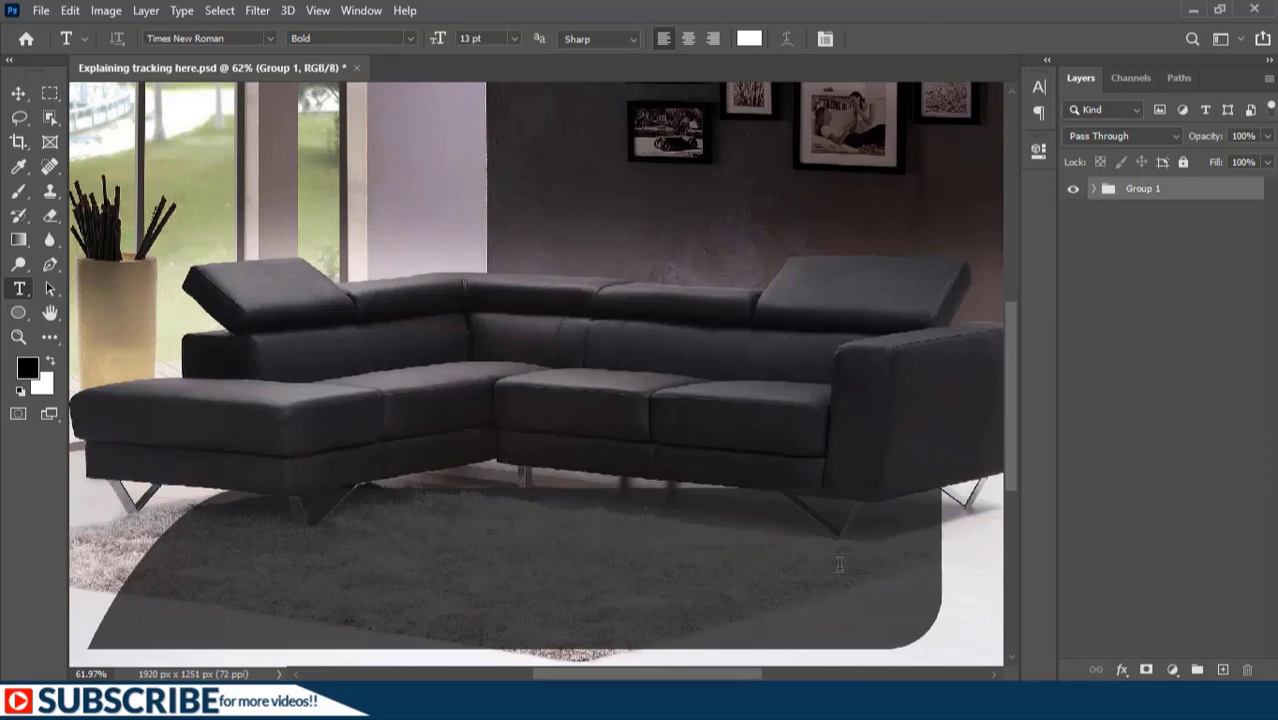
# Add the text REAL ESTATE HOMES on the dark shape below the sofa and scale it up to about 63 pt
pyautogui.click(213, 566)
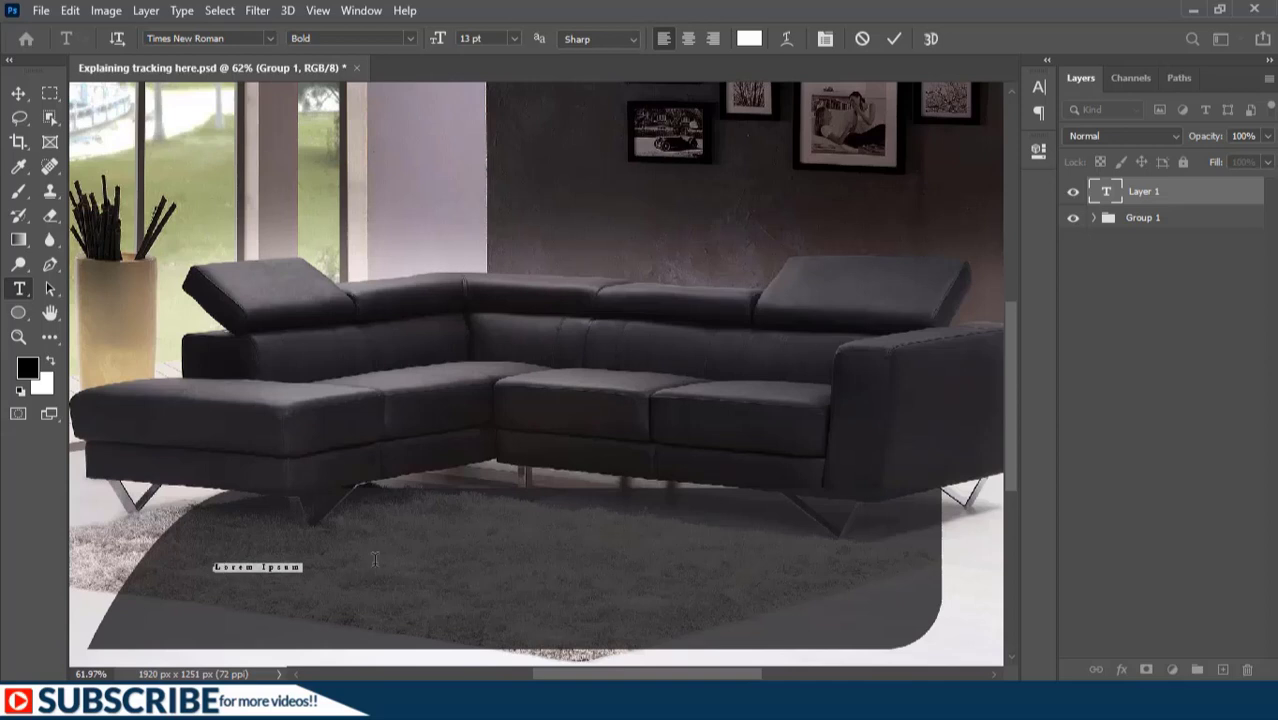
pyautogui.press('Right')
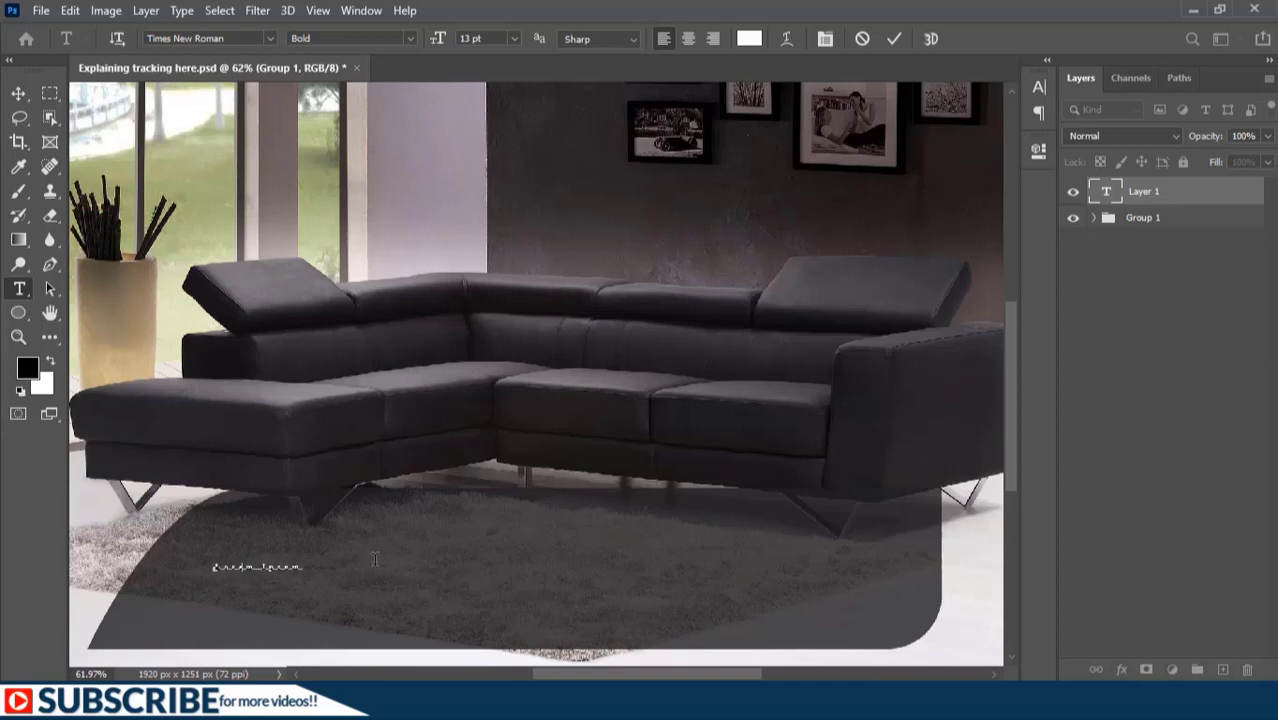
pyautogui.write('REAL ESTATE HOMES')
pyautogui.click(893, 39)
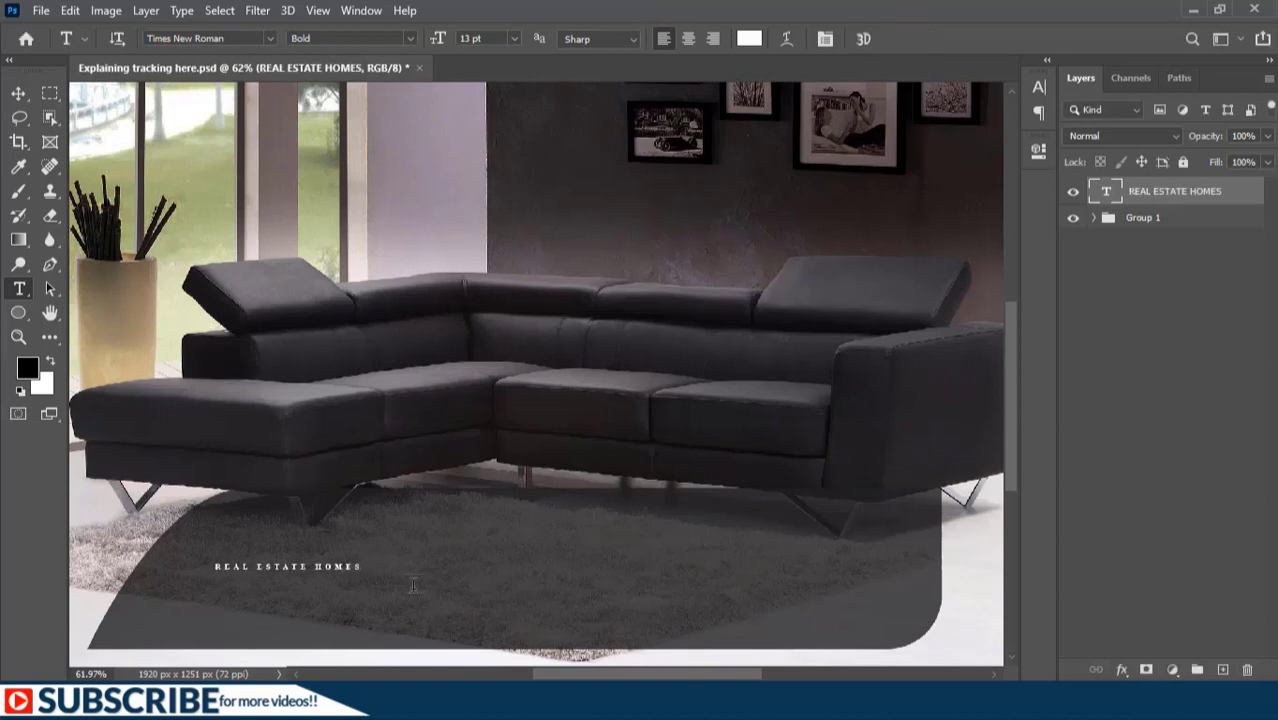
pyautogui.hotkey('ctrl', 't')
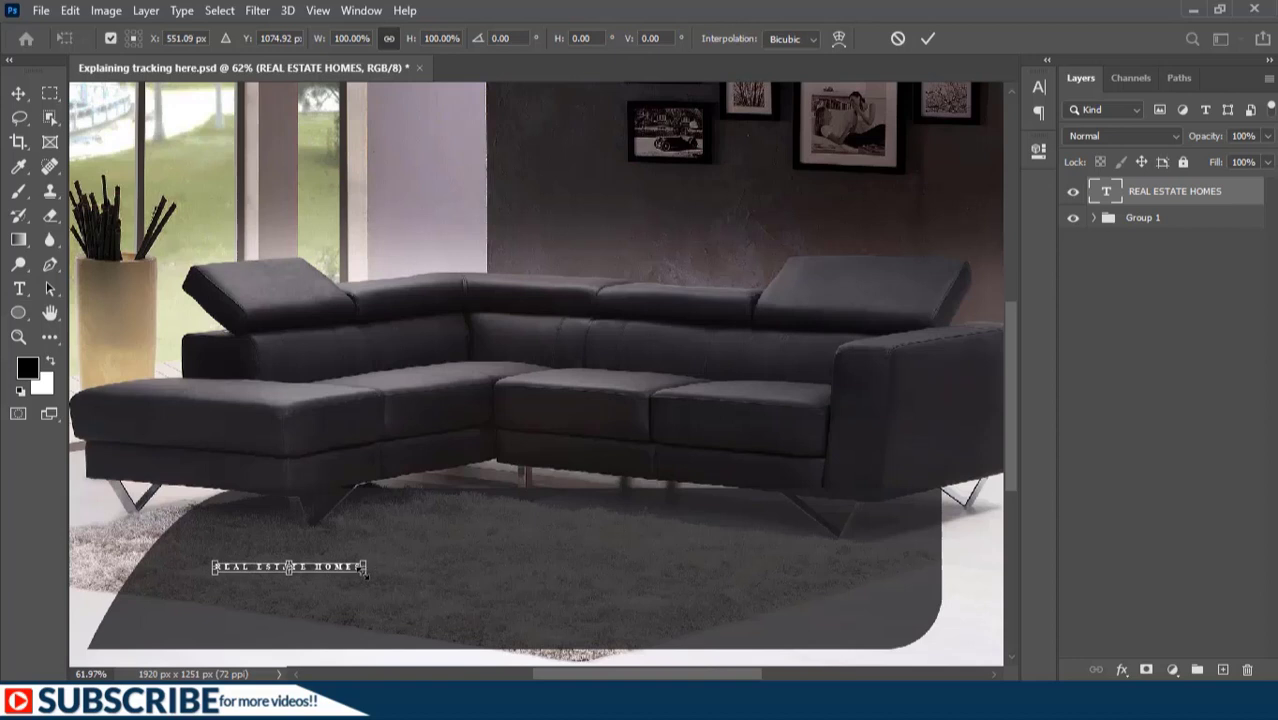
pyautogui.moveTo(366, 570); pyautogui.dragTo(750, 606)
pyautogui.press('Return')
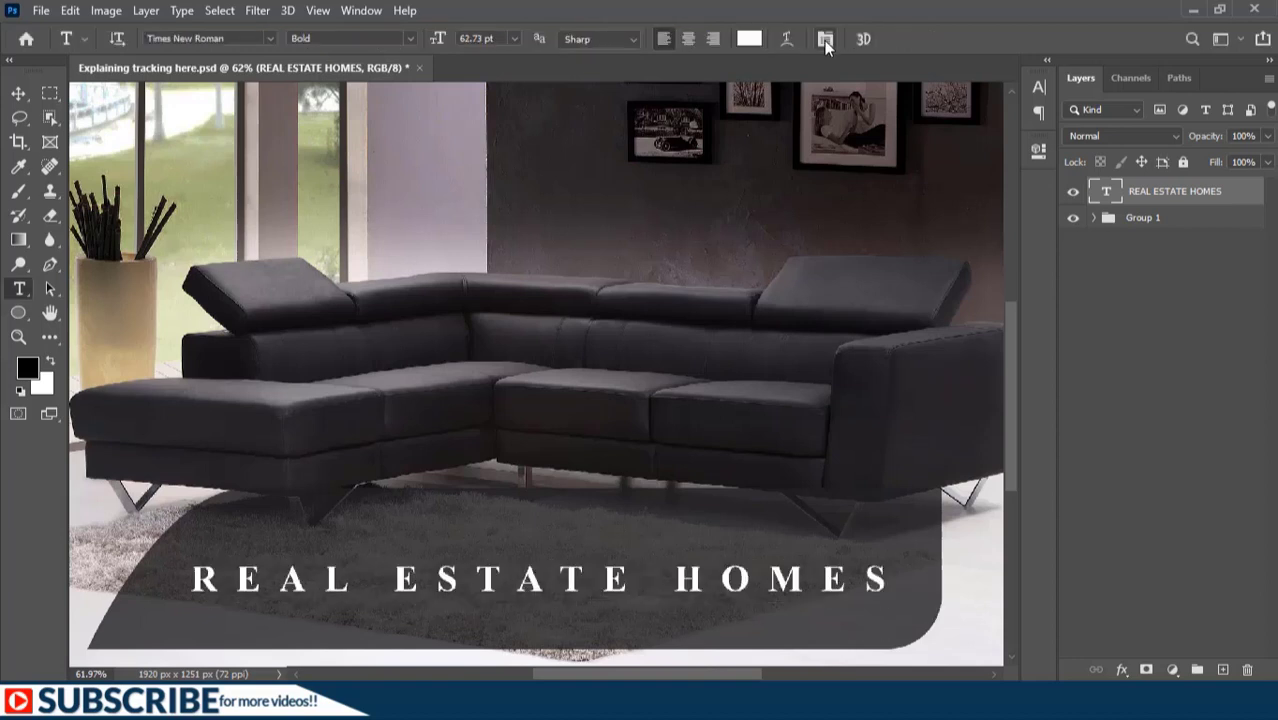
# Reset the character formatting of the REAL ESTATE HOMES text to its defaults
pyautogui.click(824, 40)
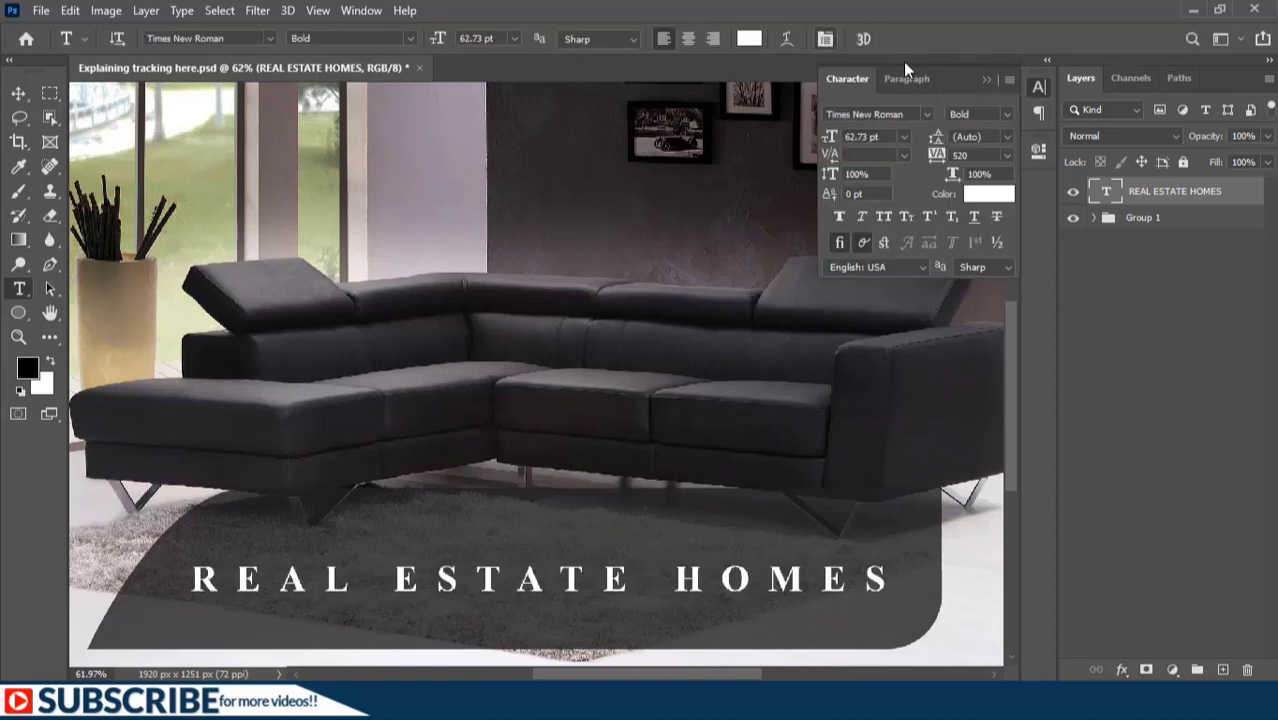
pyautogui.click(1008, 78)
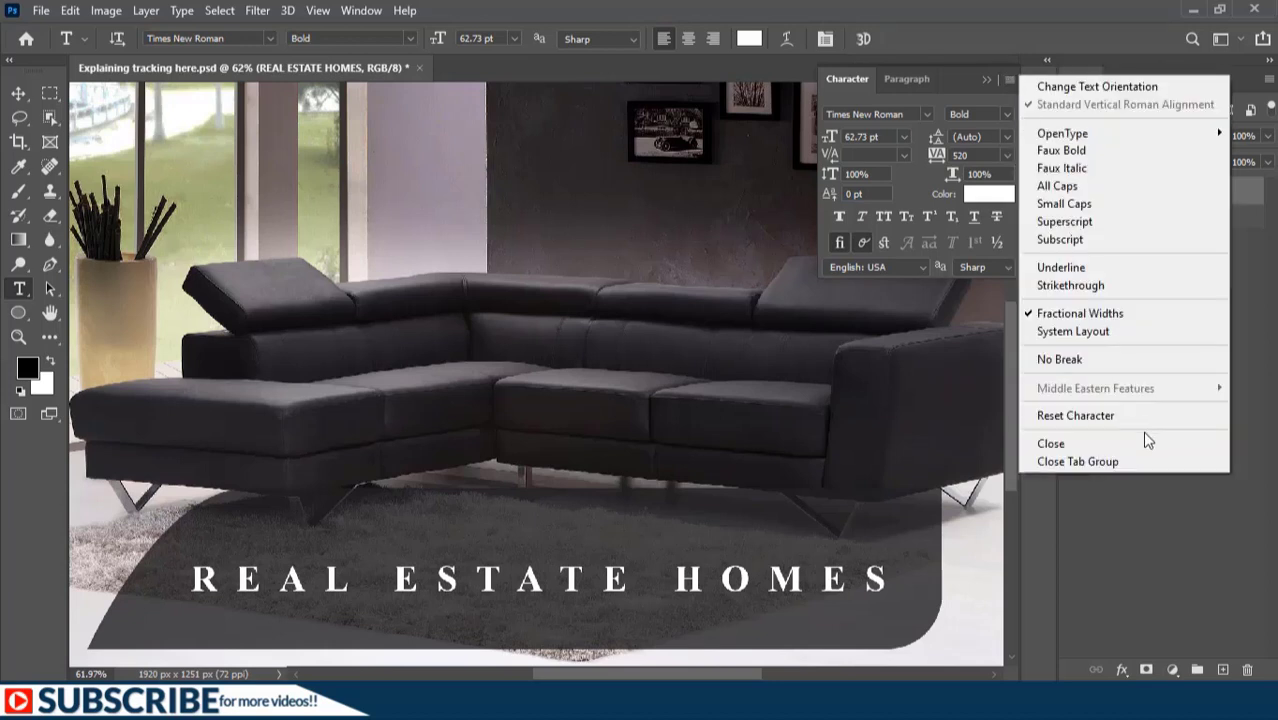
pyautogui.click(1075, 427)
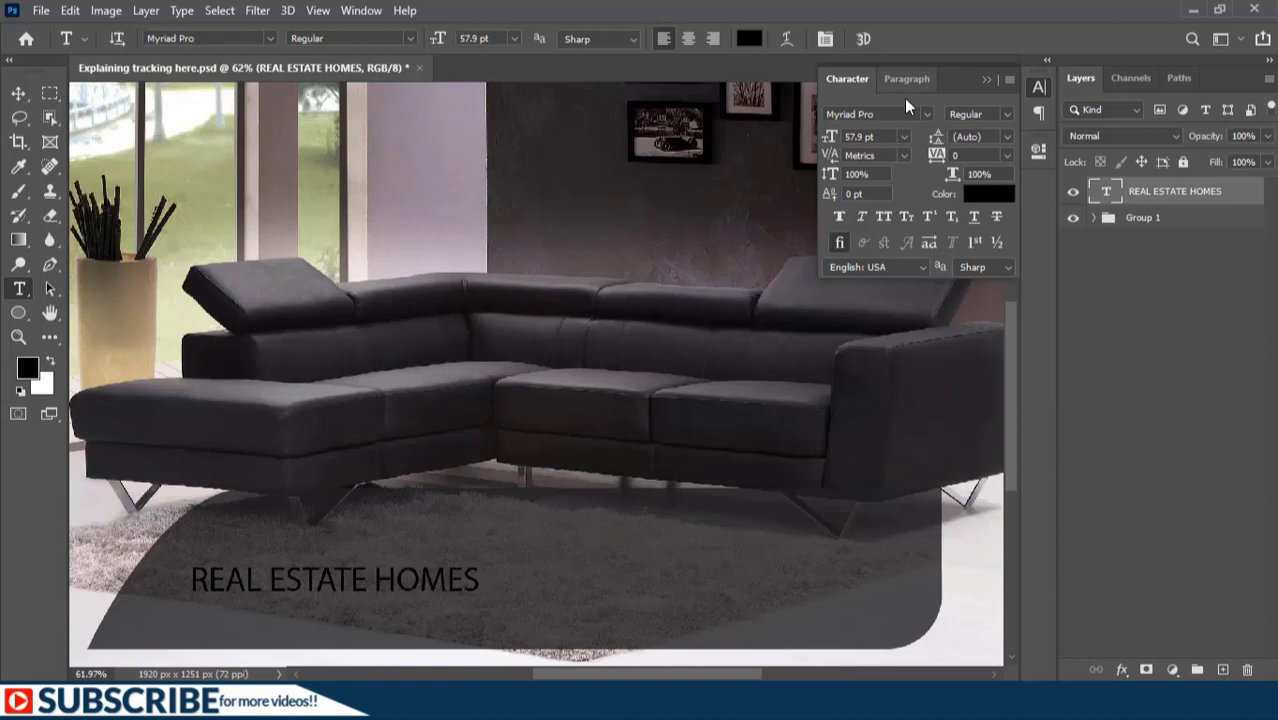
# Set the REAL ESTATE HOMES font to Times New Roman Bold and its color to white, ffffff
pyautogui.click(882, 112)
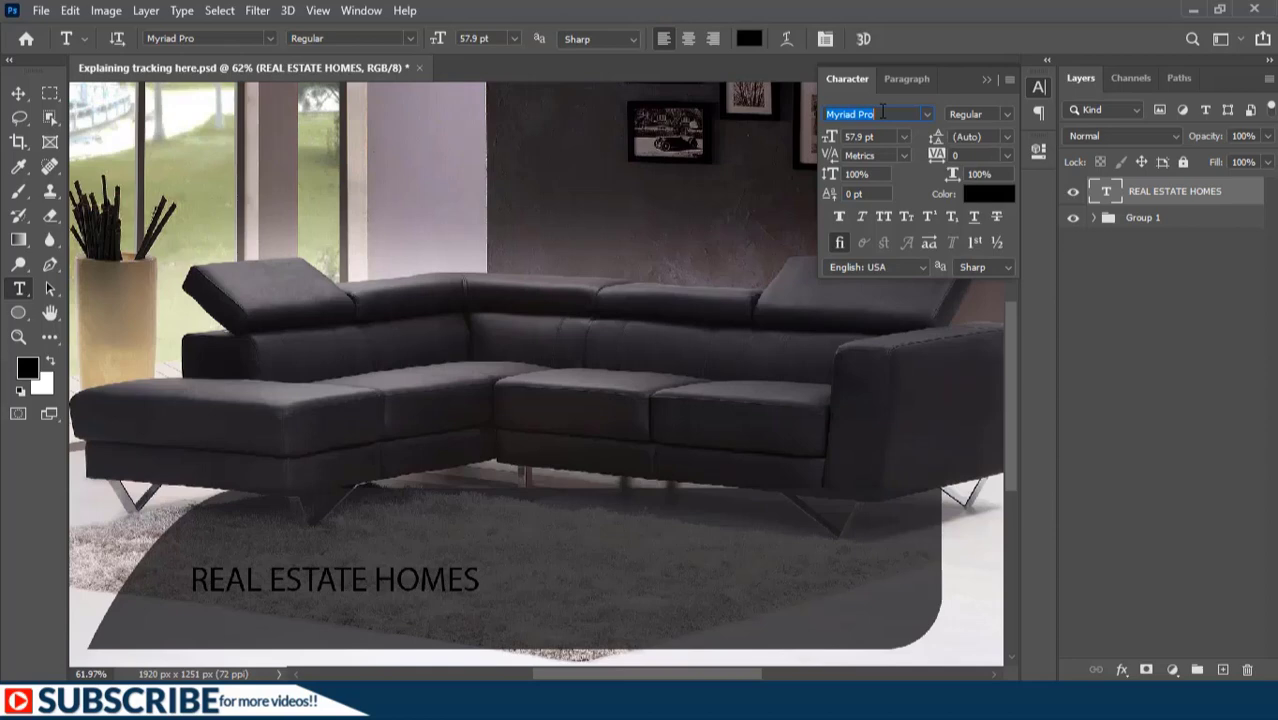
pyautogui.write('TIM')
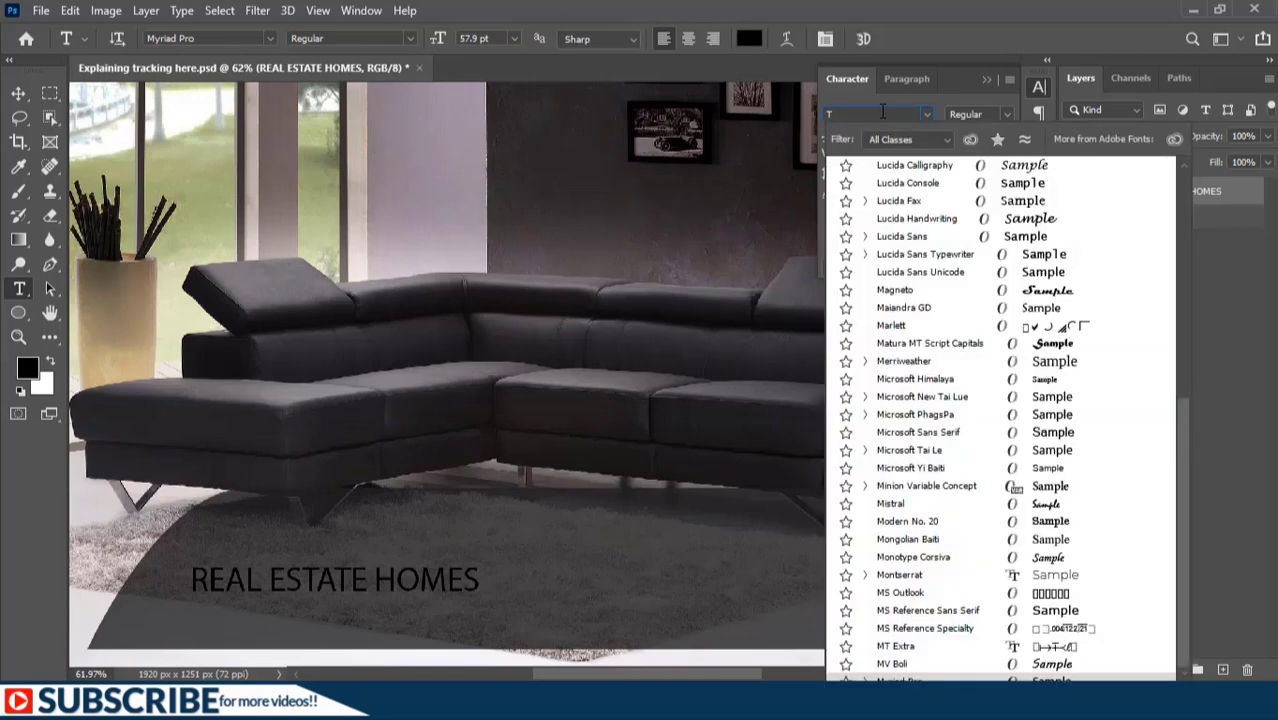
pyautogui.click(960, 207)
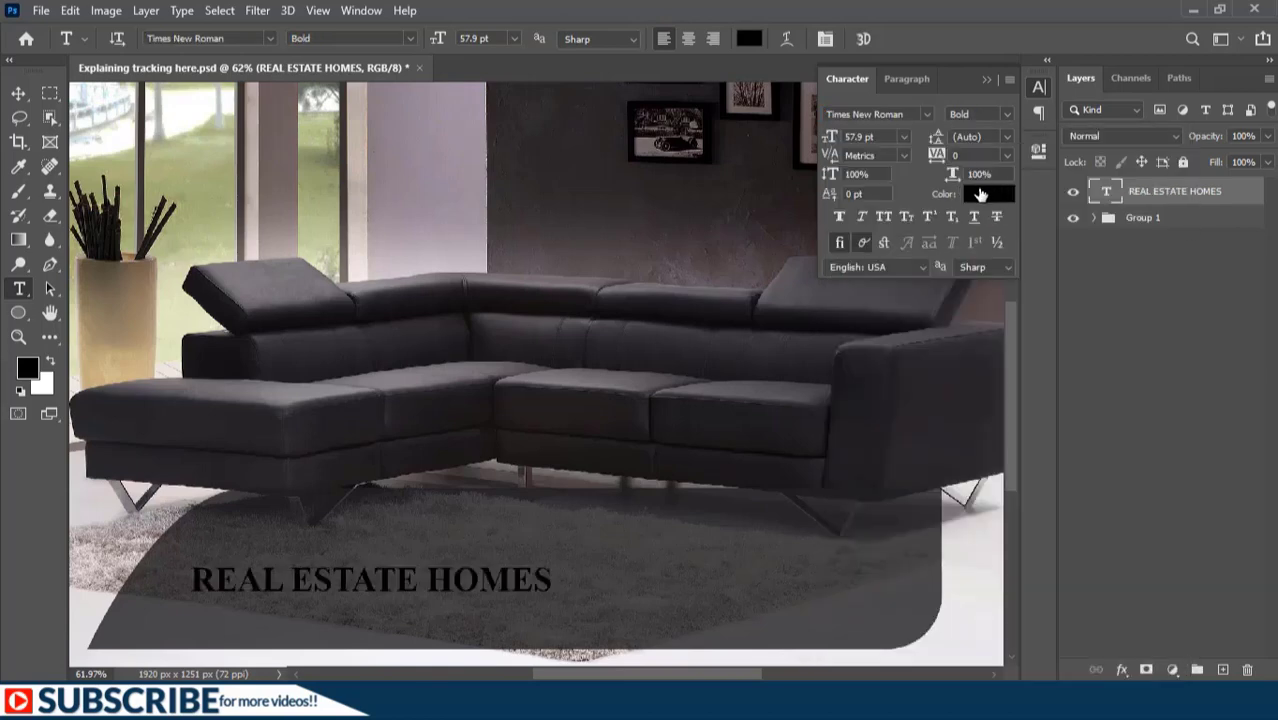
pyautogui.click(985, 194)
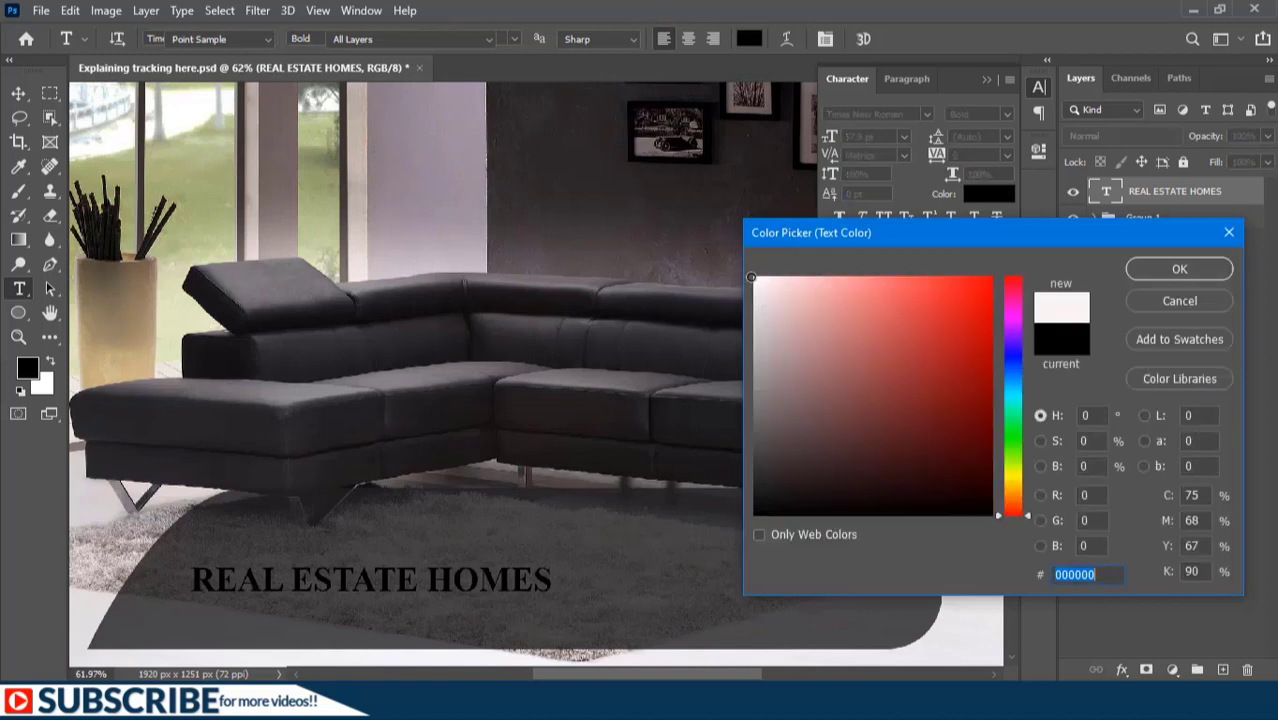
pyautogui.write('ffffff')
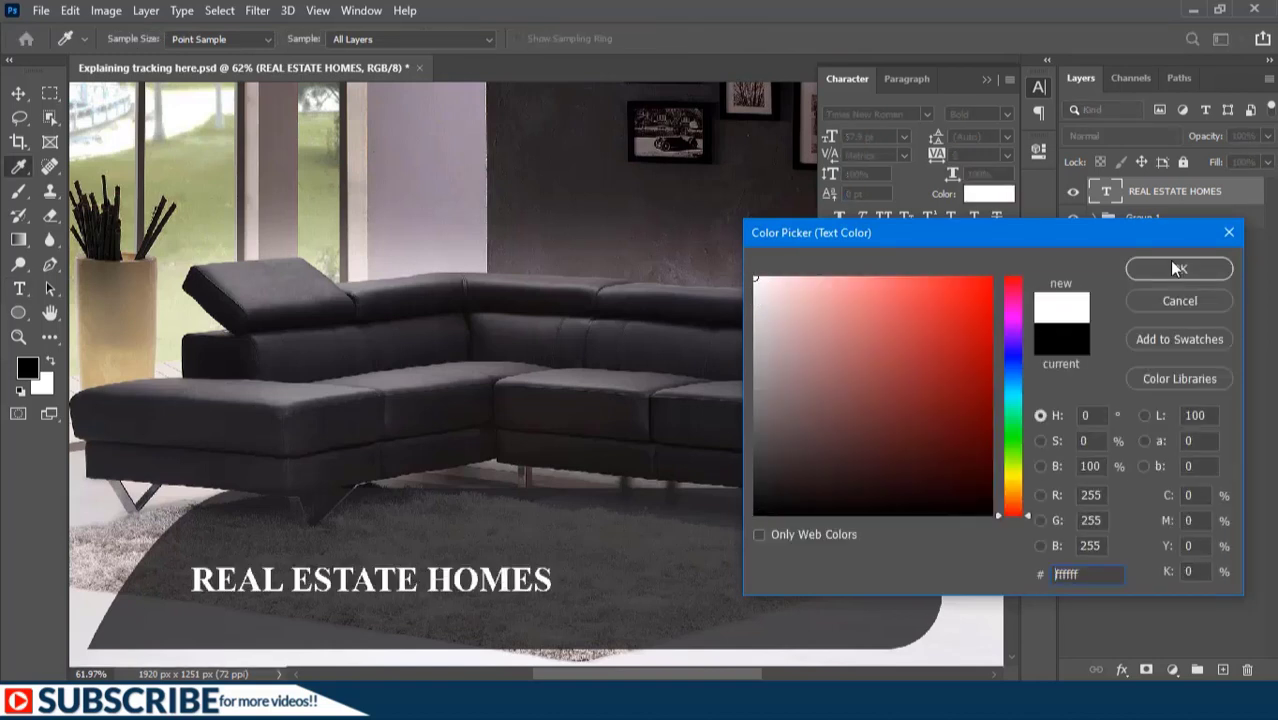
pyautogui.click(1178, 268)
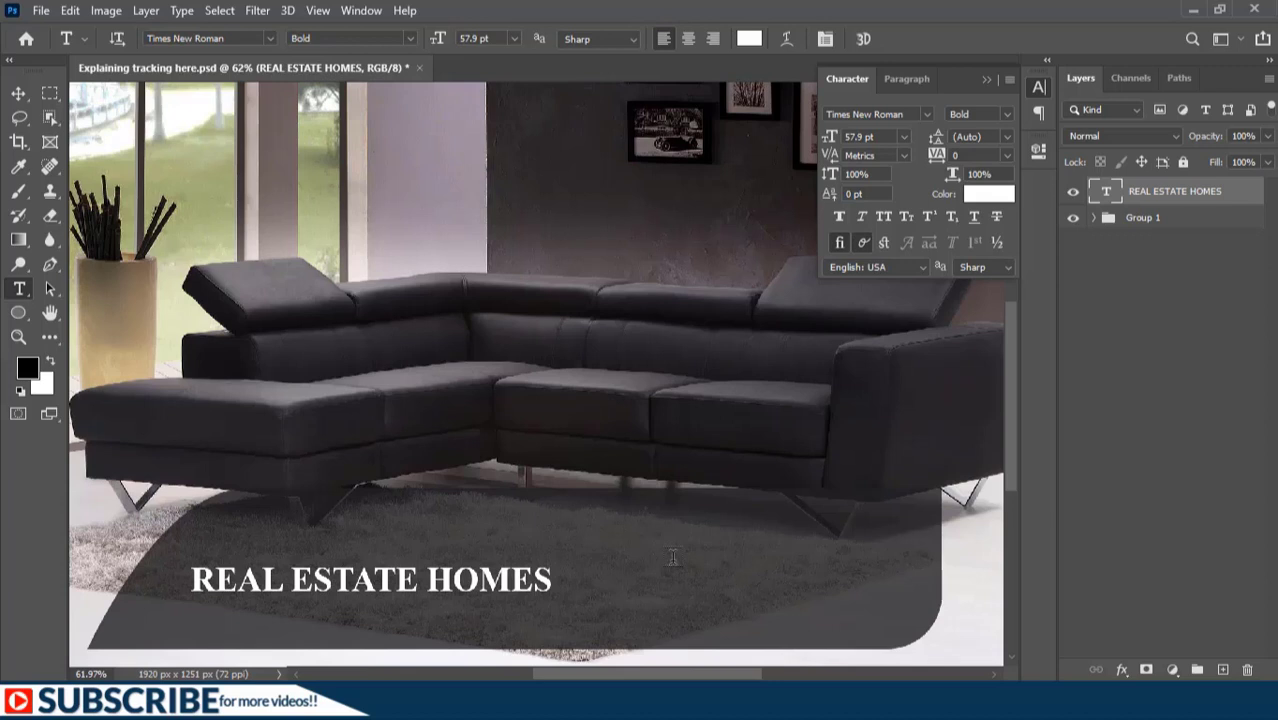
# Try scaling the REAL ESTATE HOMES text up to about 192%, and cancel the transform
pyautogui.hotkey('ctrl', 't')
pyautogui.moveTo(607, 608); pyautogui.dragTo(884, 636)
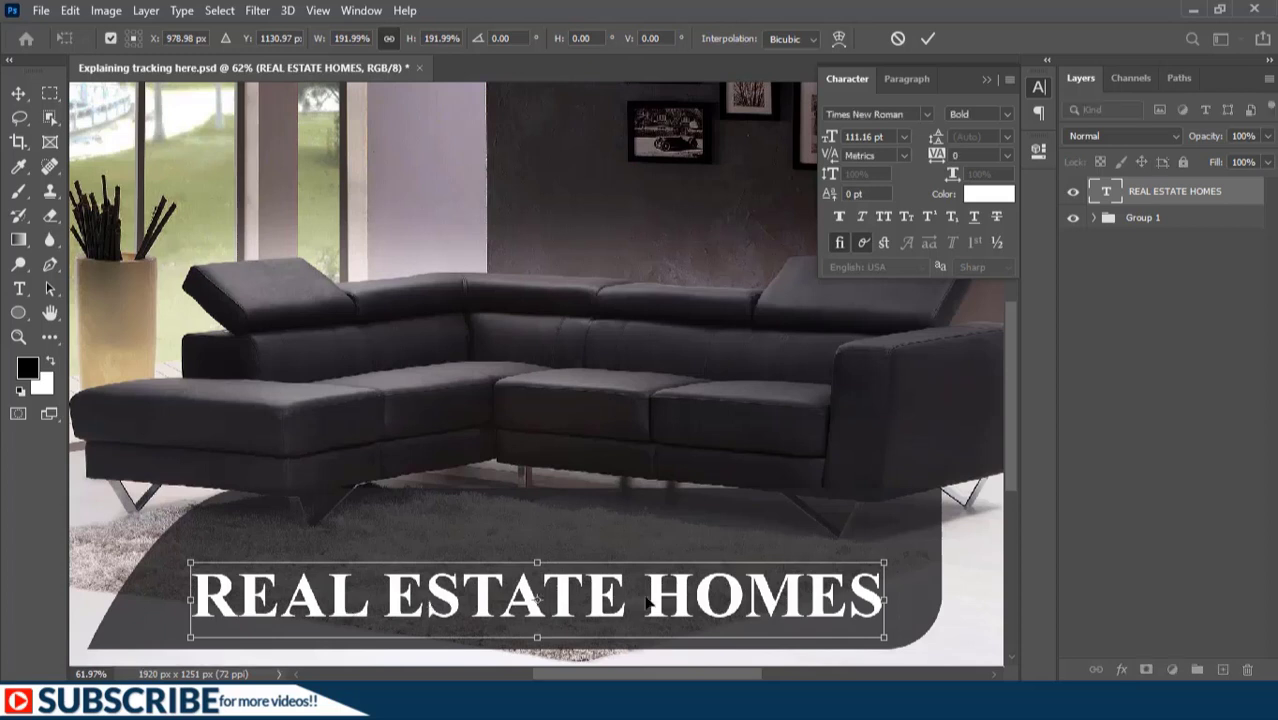
pyautogui.click(897, 40)
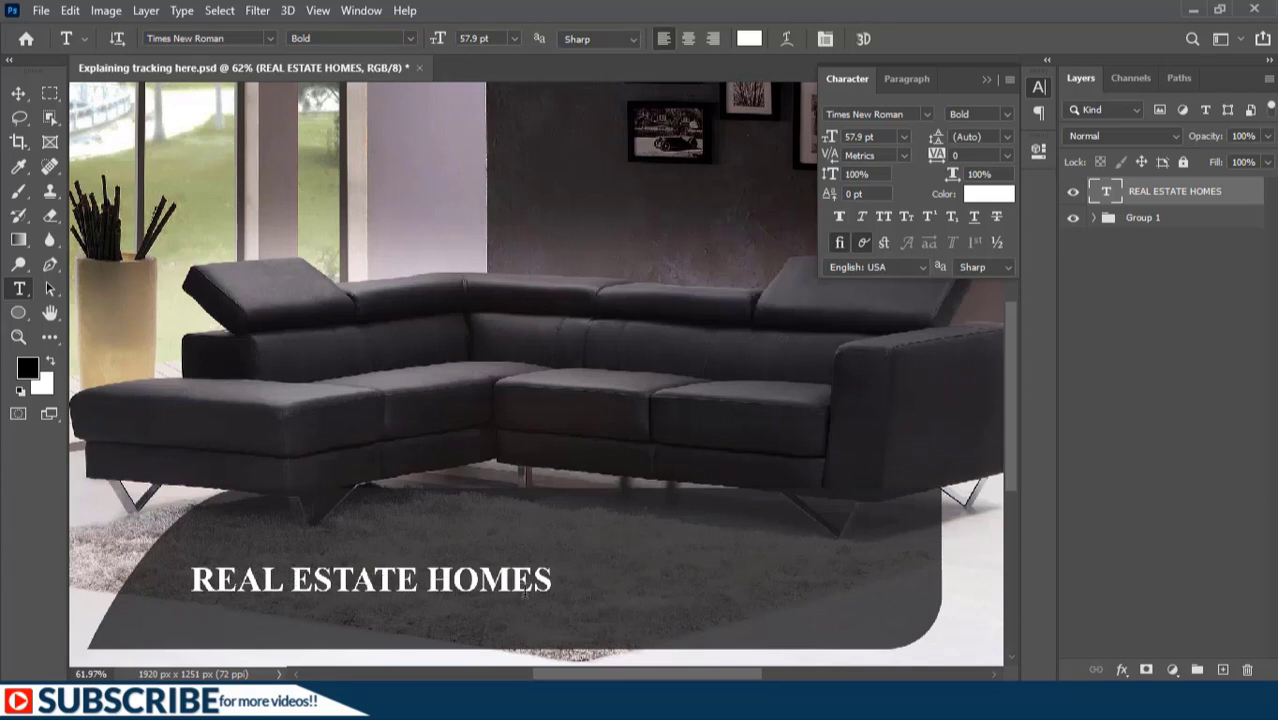
# Try a tracking of 720 on the whole REAL ESTATE HOMES text, and cancel the edit
pyautogui.moveTo(194, 582); pyautogui.dragTo(555, 580)
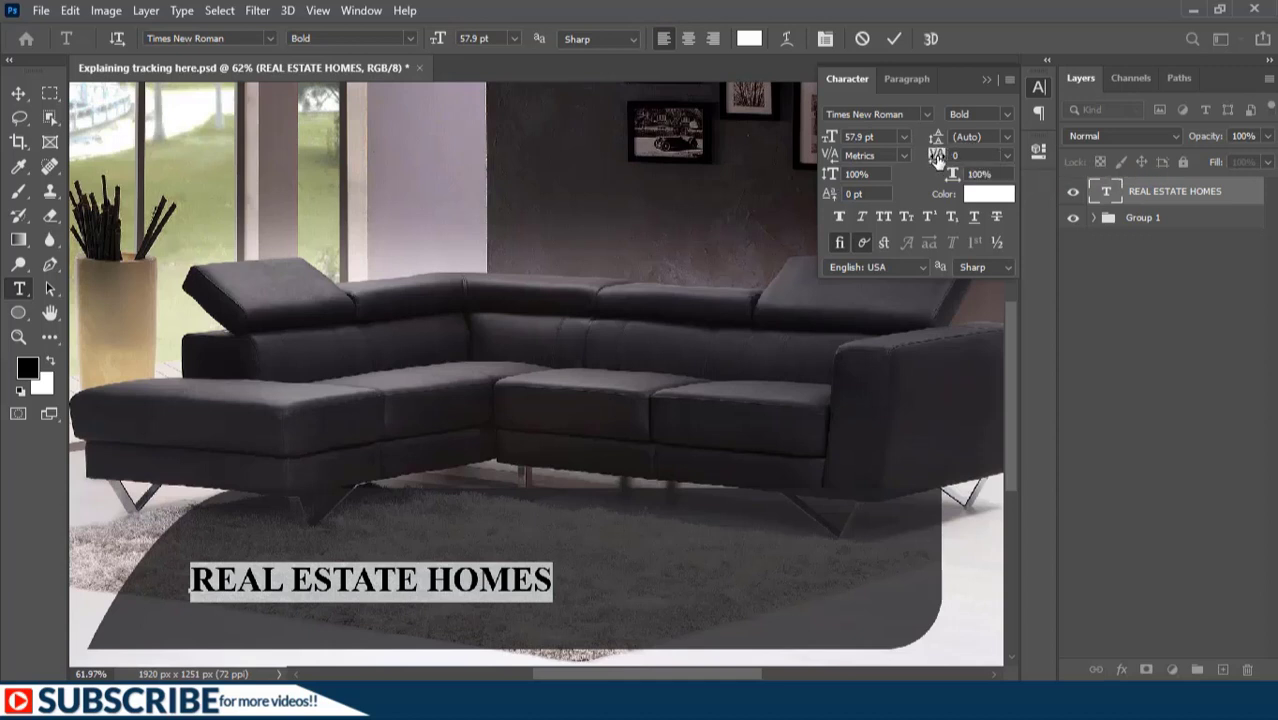
pyautogui.moveTo(936, 155); pyautogui.dragTo(970, 160)
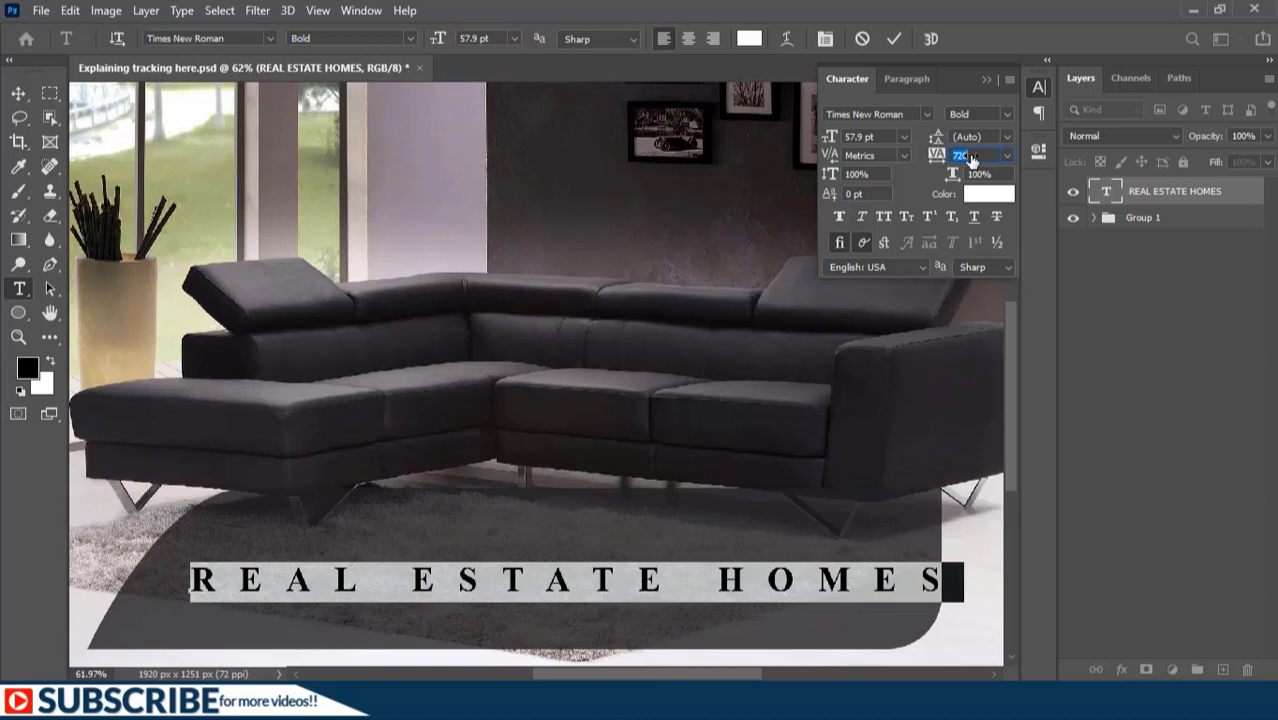
pyautogui.click(864, 39)
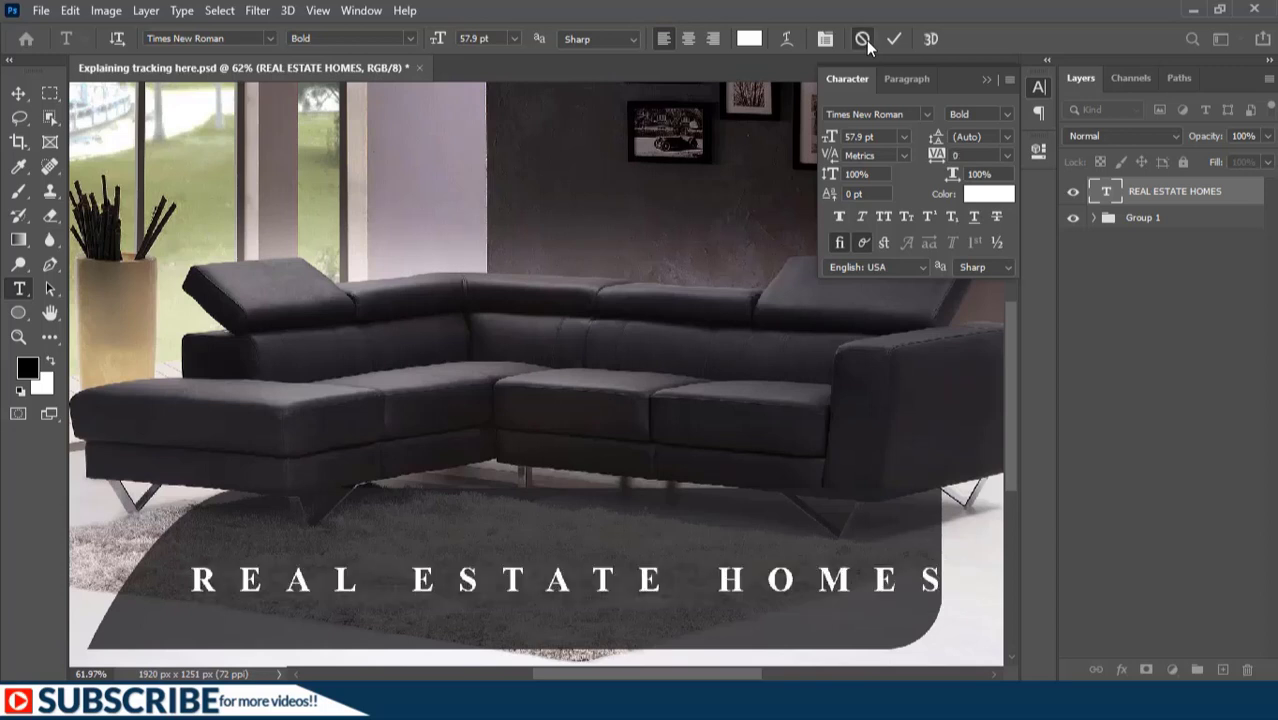
# Set the tracking of the whole REAL ESTATE HOMES text to 640 and lower its layer opacity to 60%
pyautogui.hotkey('shift', 'Right')
pyautogui.hotkey('shift', 'Right')
pyautogui.hotkey('shift', 'Right')
pyautogui.hotkey('shift', 'Right')
pyautogui.hotkey('shift', 'Right')
pyautogui.hotkey('shift', 'Right')
pyautogui.hotkey('shift', 'Right')
pyautogui.hotkey('shift', 'Right')
pyautogui.hotkey('shift', 'Right')
pyautogui.hotkey('shift', 'Right')
pyautogui.hotkey('shift', 'Right')
pyautogui.hotkey('shift', 'Right')
pyautogui.hotkey('shift', 'Right')
pyautogui.hotkey('shift', 'Right')
pyautogui.hotkey('shift', 'Right')
pyautogui.hotkey('shift', 'Right')
pyautogui.hotkey('shift', 'Right')
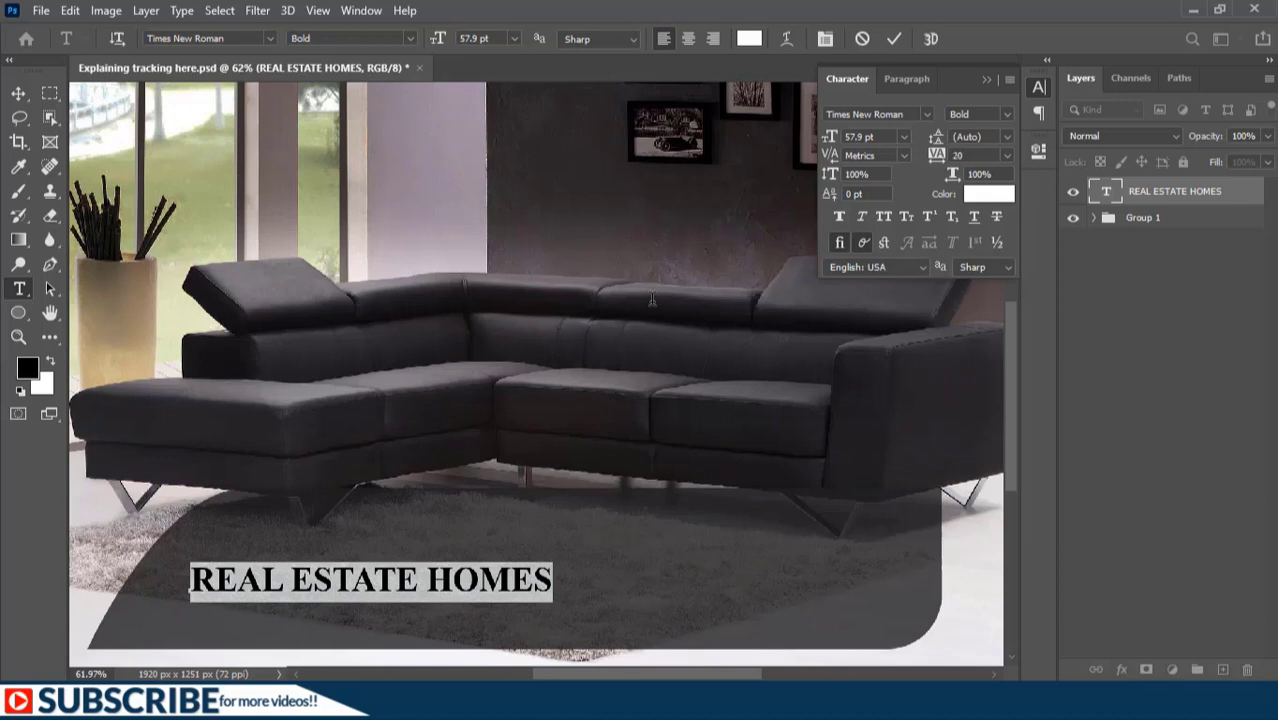
pyautogui.hotkey('shift', 'Right')
pyautogui.hotkey('shift', 'Right')
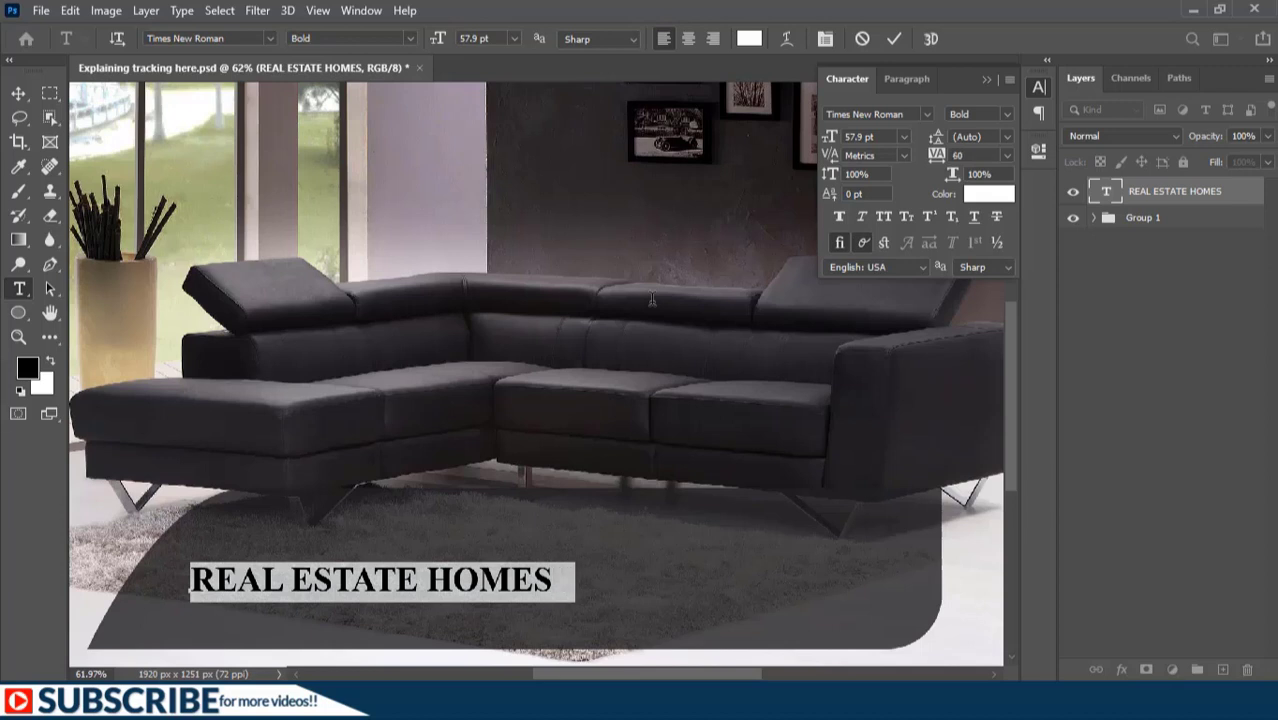
pyautogui.write('640')
pyautogui.press('Return')
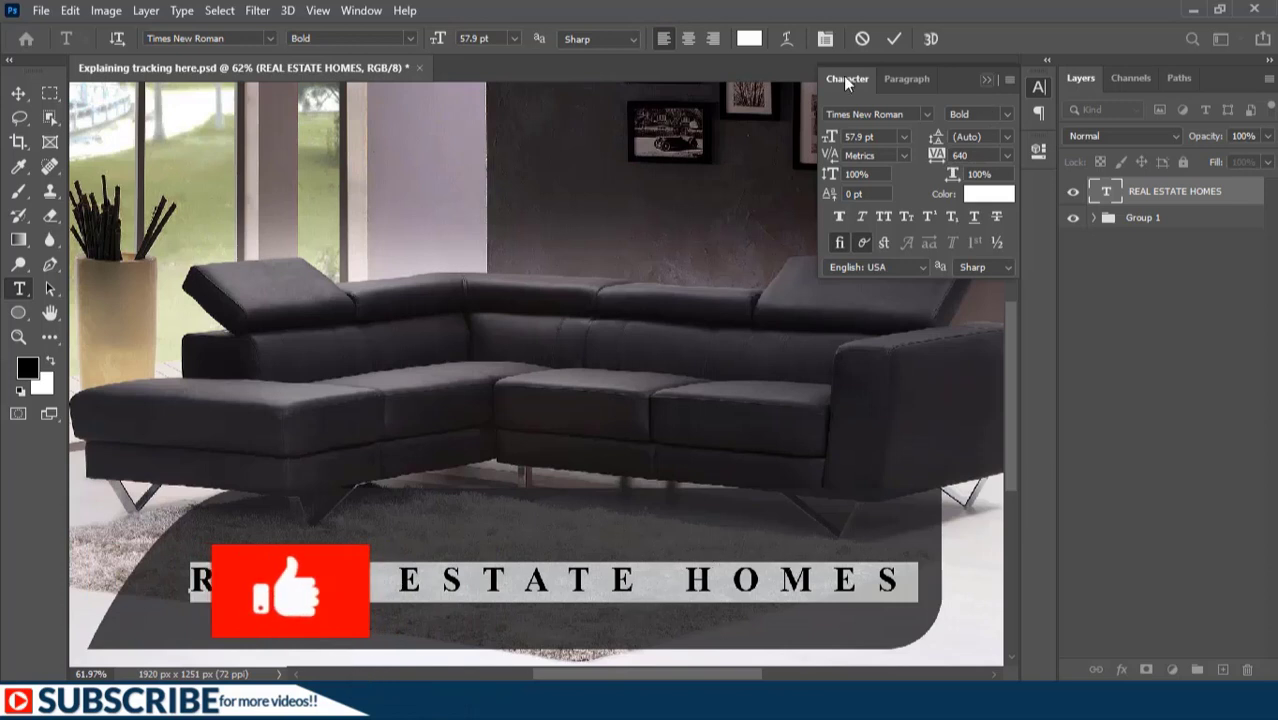
pyautogui.click(895, 40)
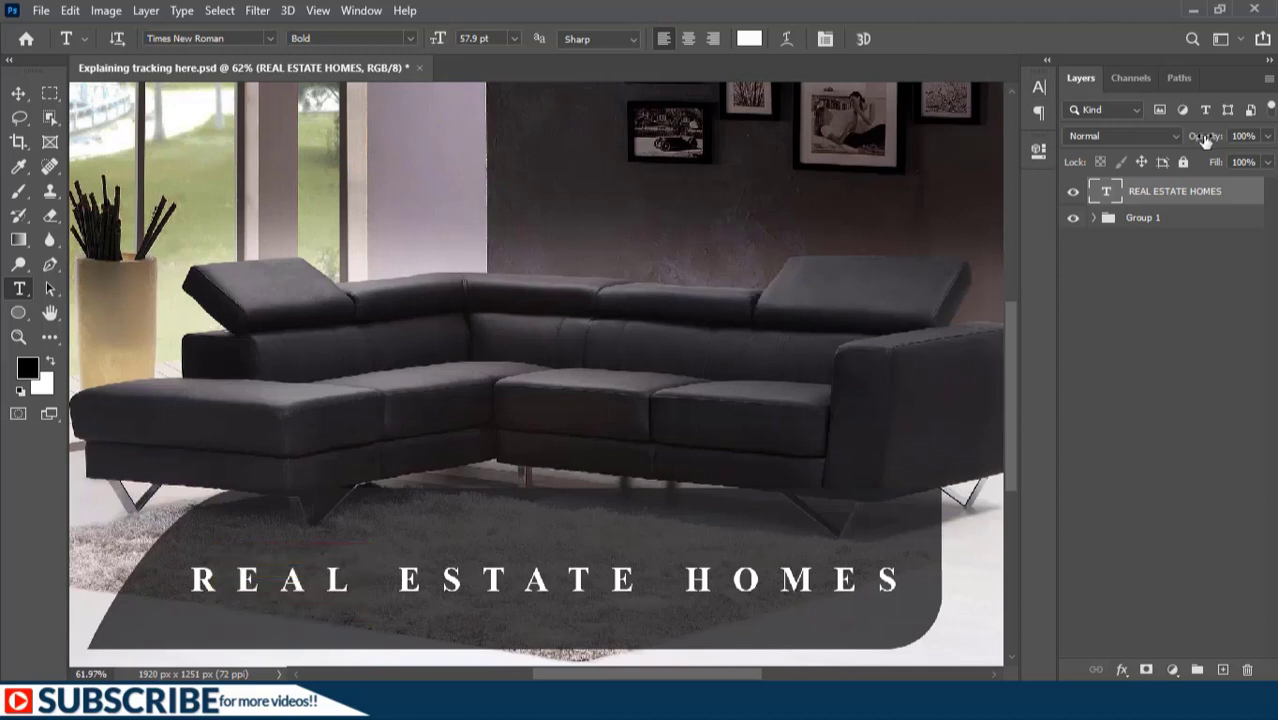
pyautogui.moveTo(1214, 141); pyautogui.dragTo(1199, 143)
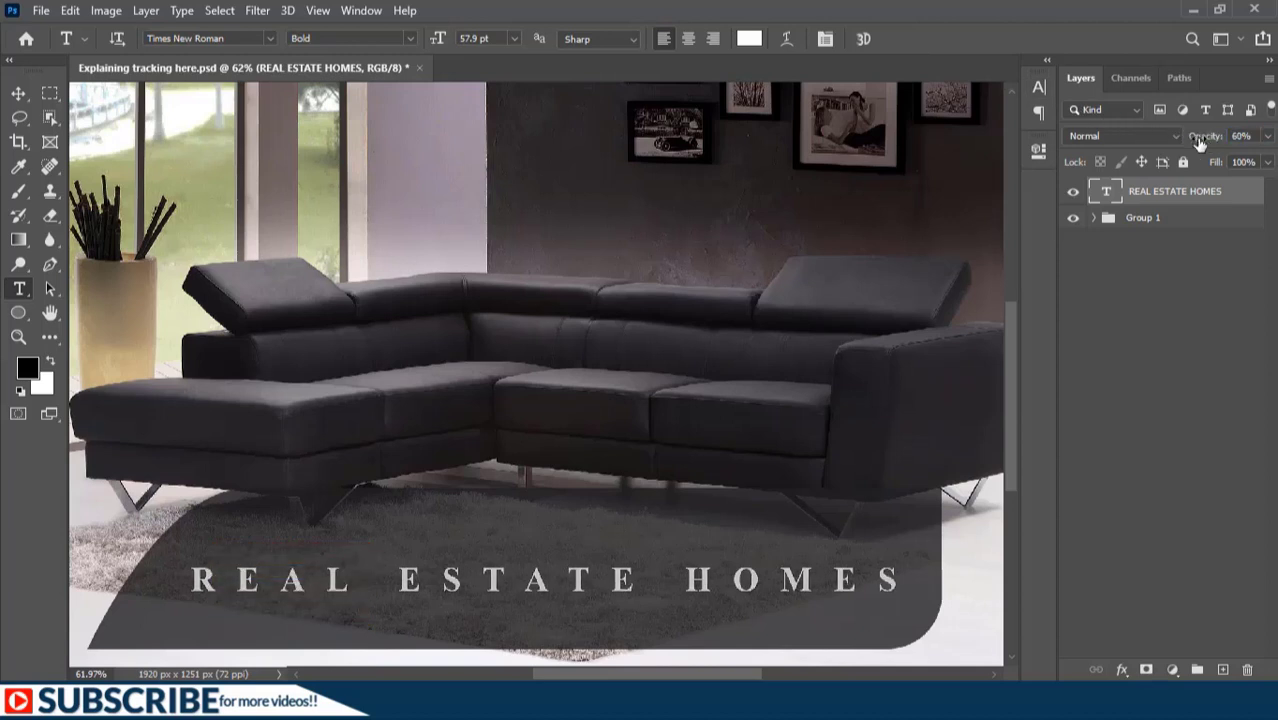
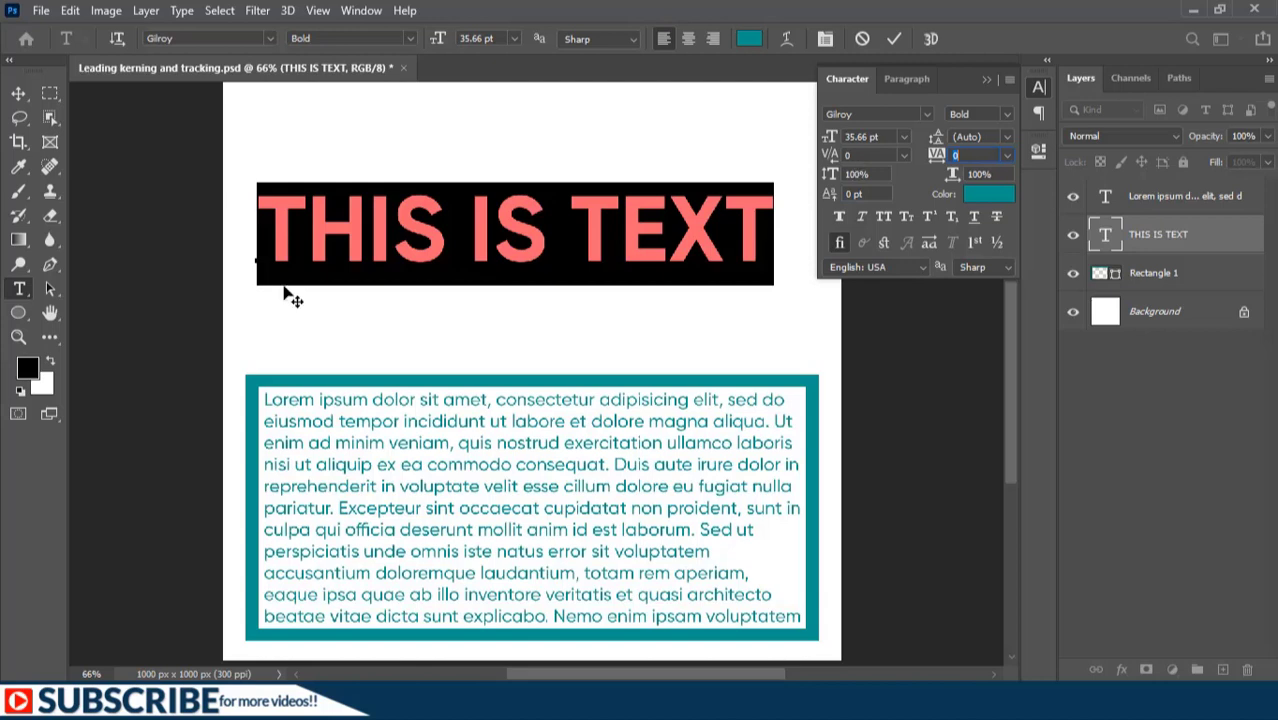
# Set the kerning between T and H in the word THIS to 100
pyautogui.click(310, 224)
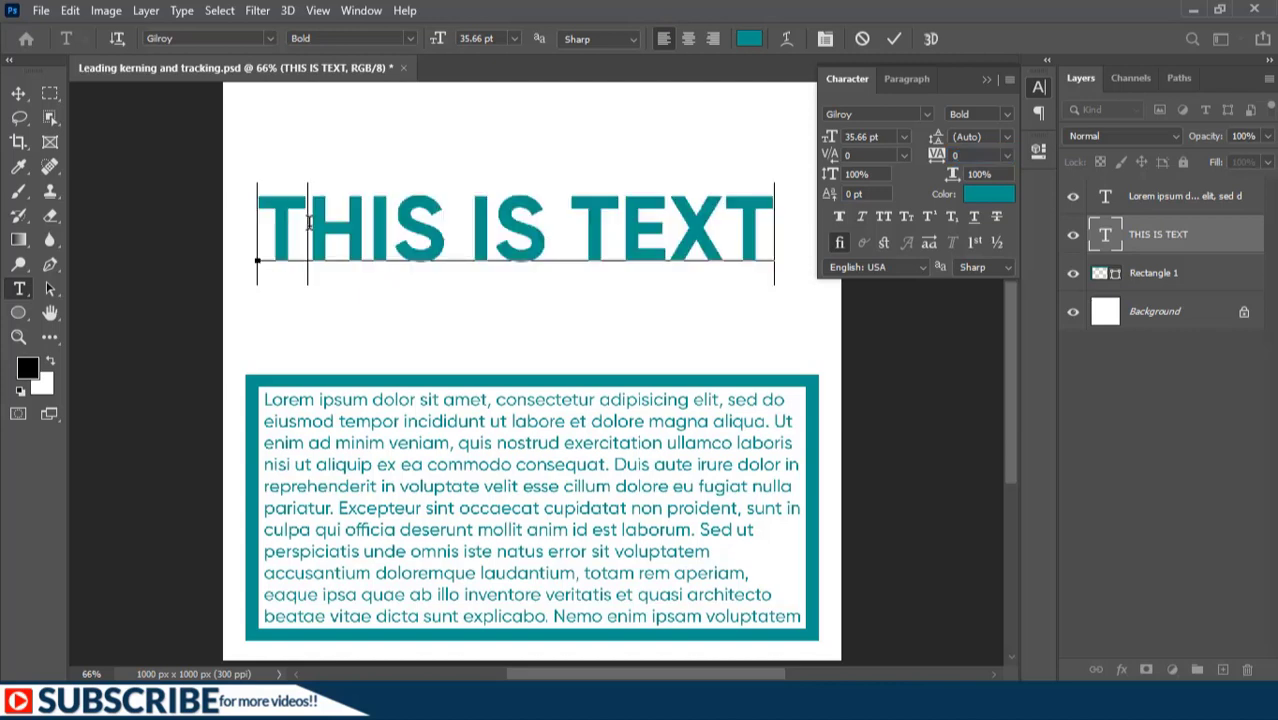
pyautogui.click(833, 160)
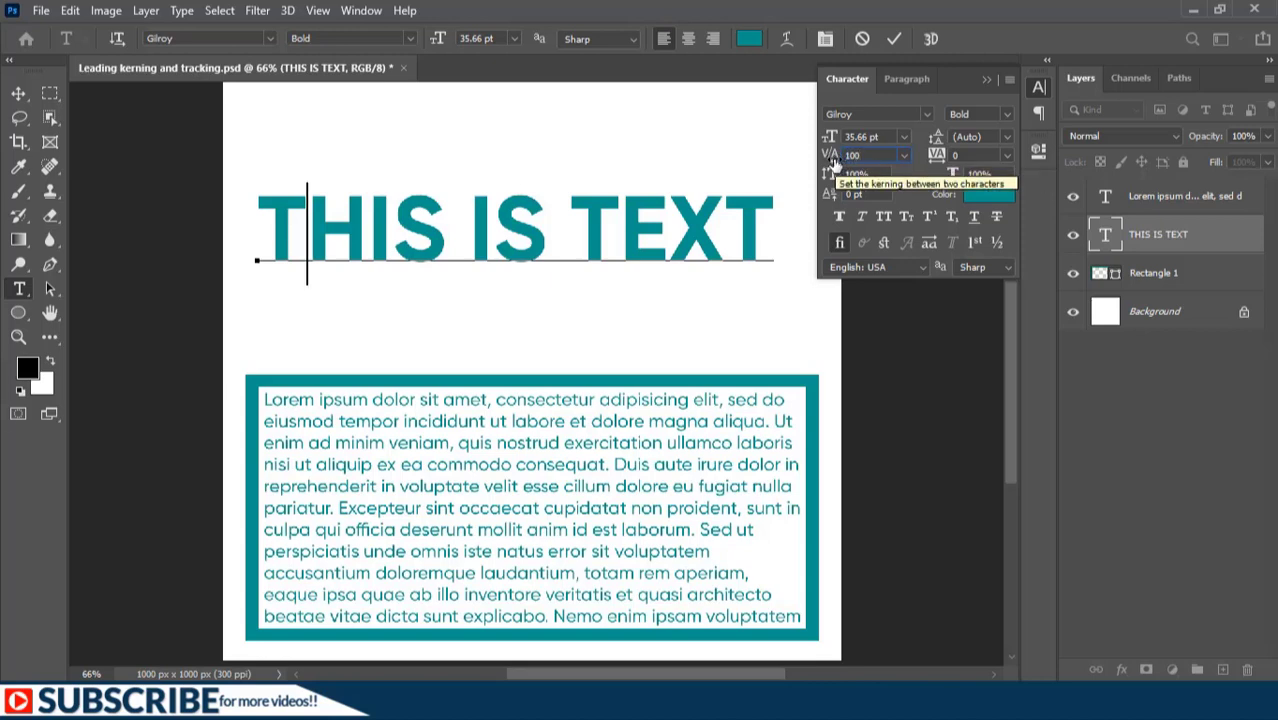
pyautogui.write('100')
pyautogui.press('Return')
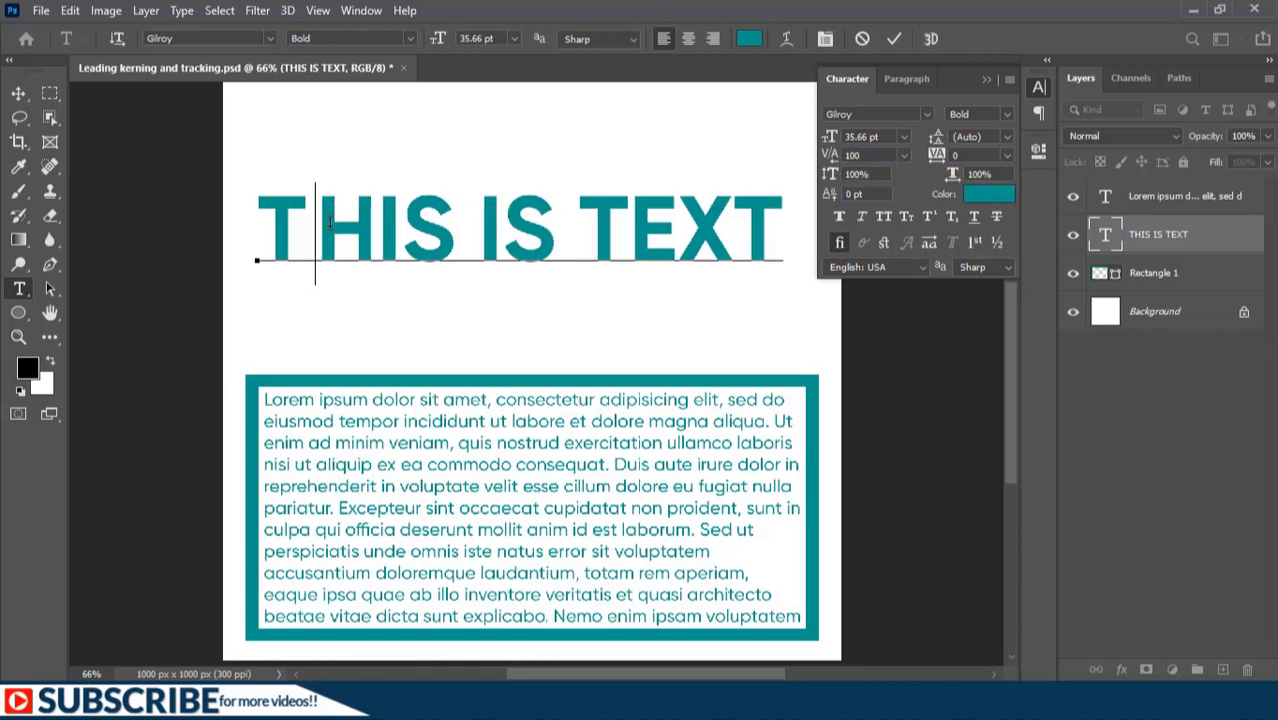
# Set the kerning between H and I in the word THIS to 100
pyautogui.click(377, 219)
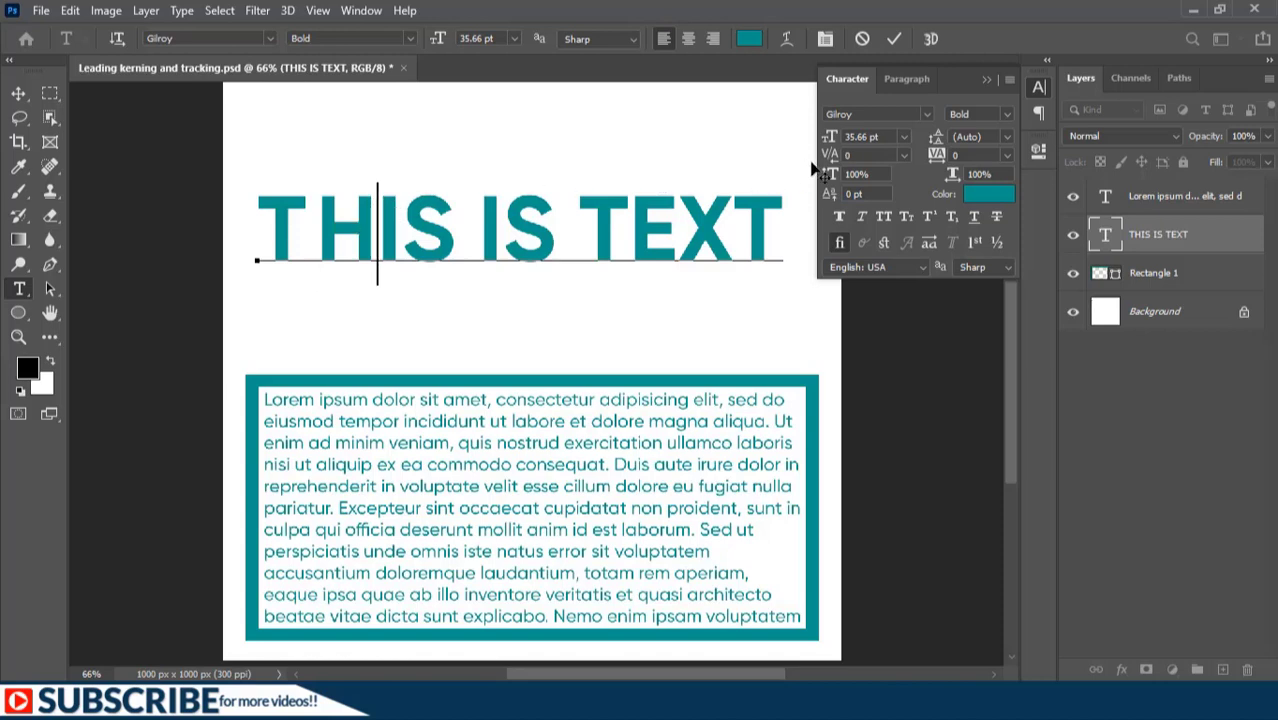
pyautogui.click(848, 155)
pyautogui.write('100')
pyautogui.press('Return')
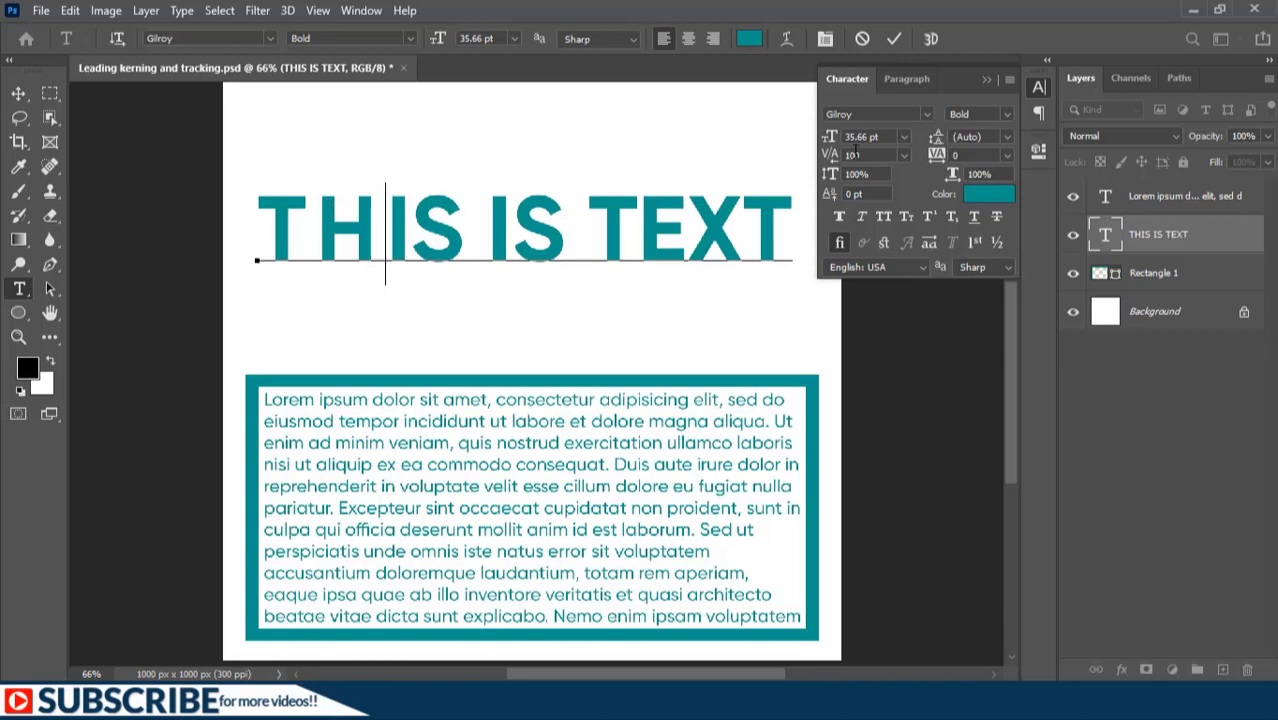
# Reset the kerning of both the H–I and T–H pairs in THIS to 0 and commit the text edit
pyautogui.click(827, 156)
pyautogui.write('0')
pyautogui.click(309, 214)
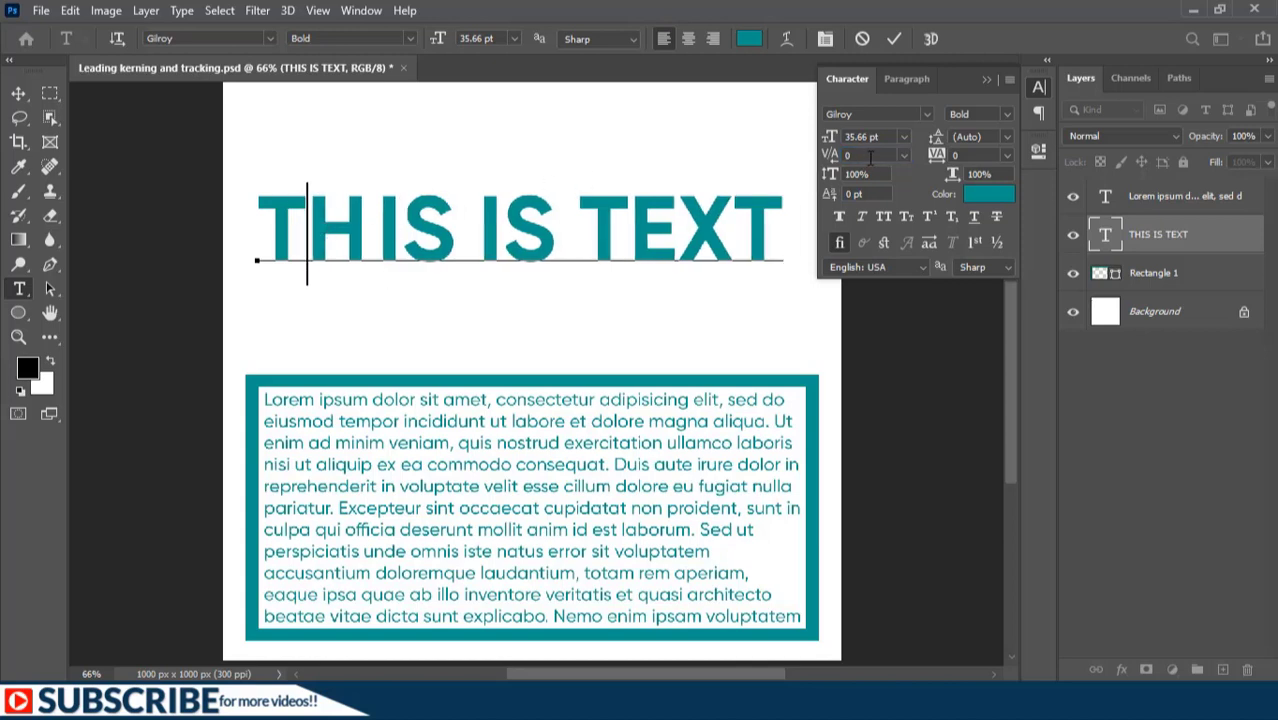
pyautogui.press('Right')
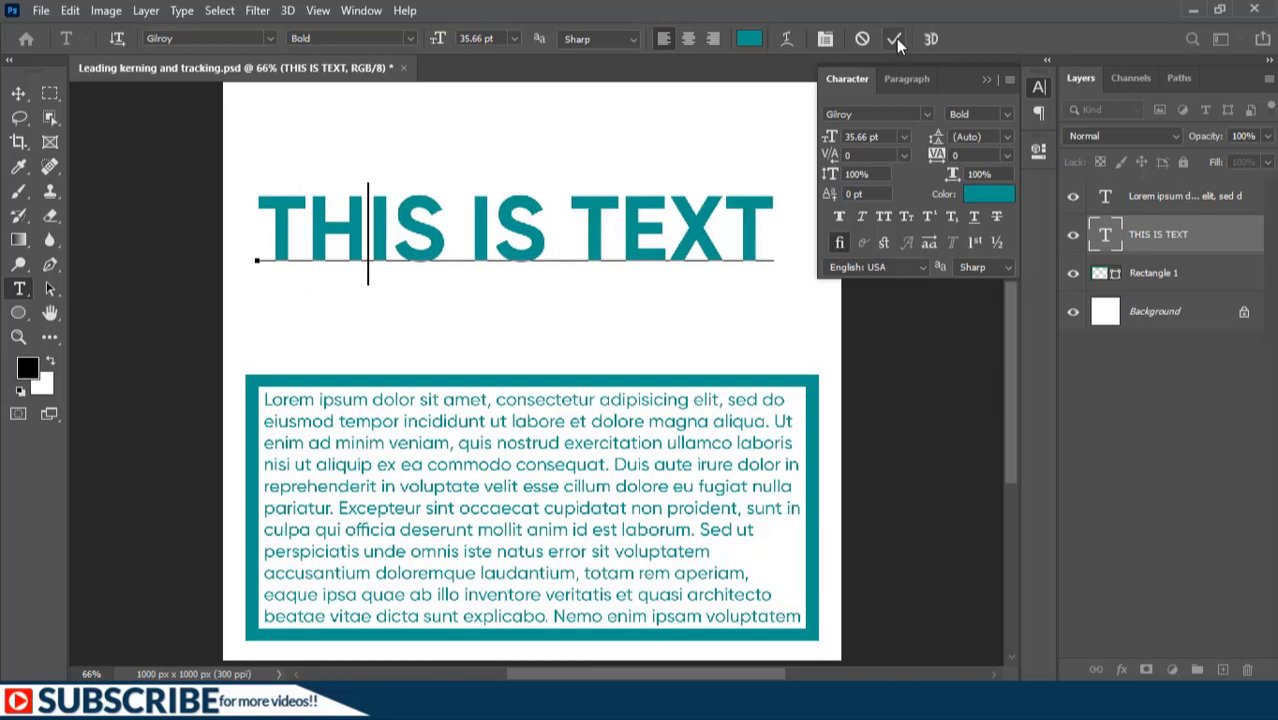
pyautogui.click(896, 38)
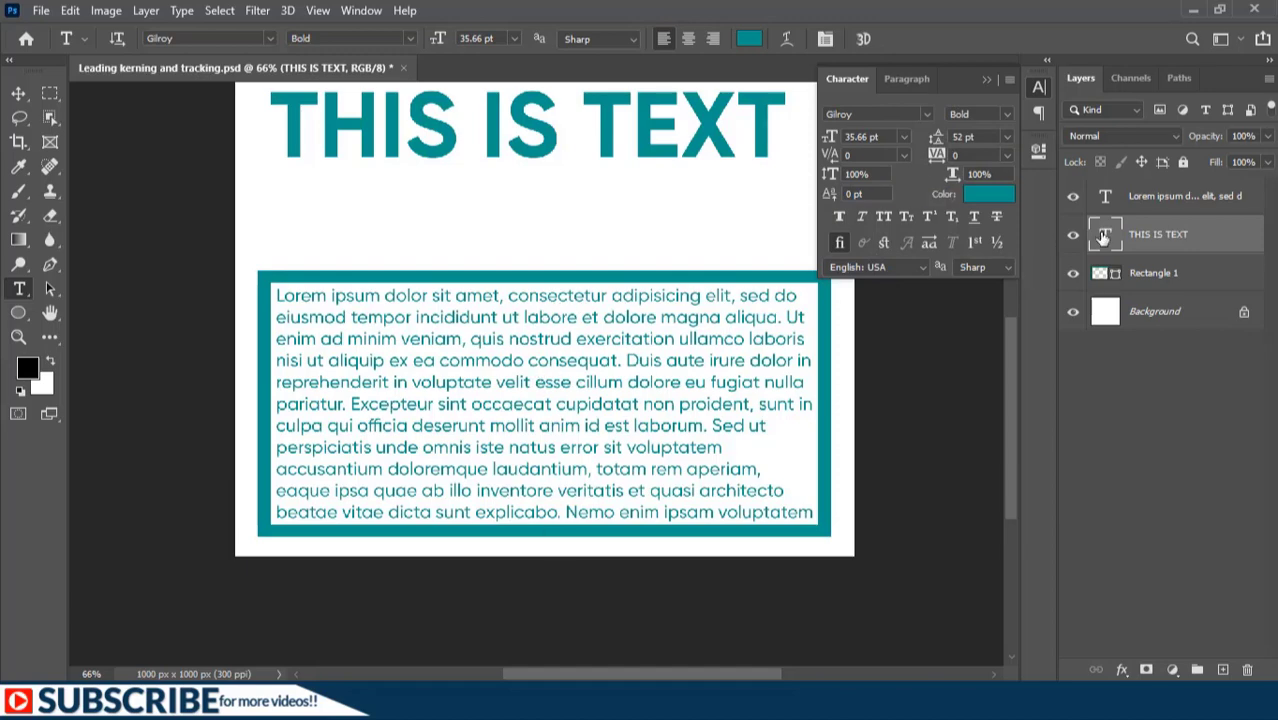
# Select the whole Lorem ipsum paragraph, try 16 pt leading on it, and settle on a leading of 7 pt
pyautogui.doubleClick(1105, 196)
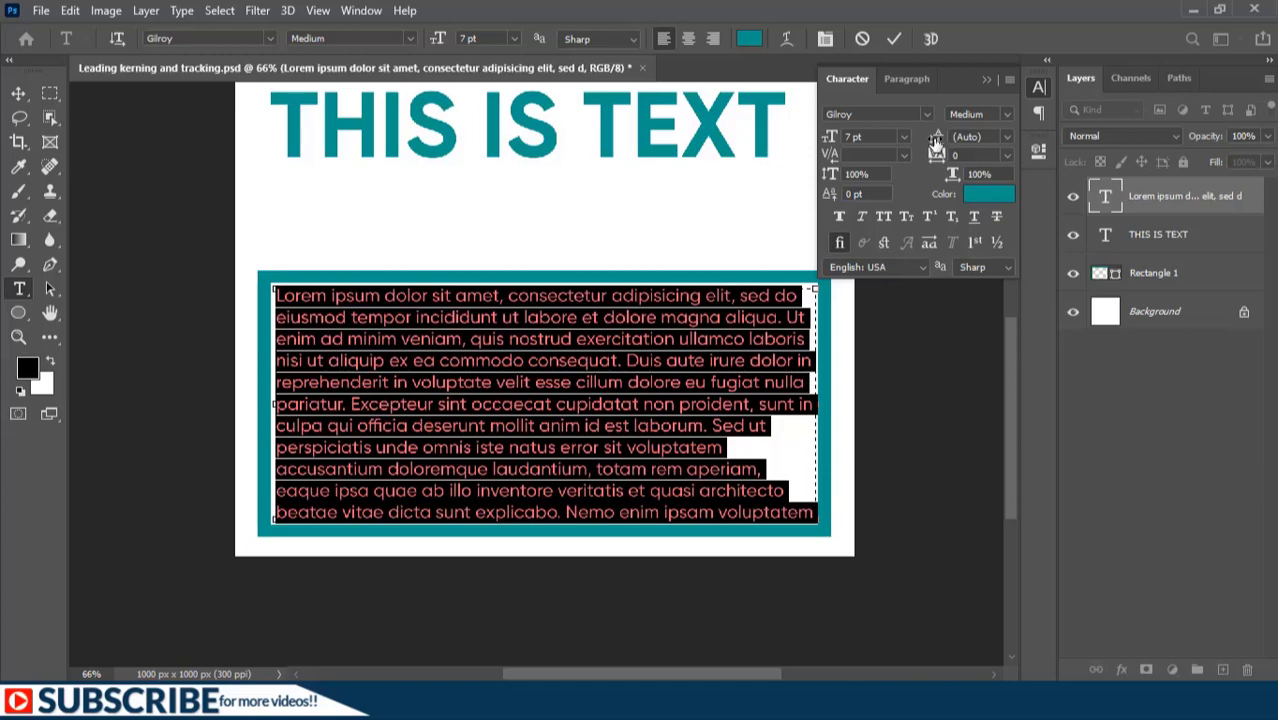
pyautogui.moveTo(936, 140); pyautogui.dragTo(984, 137)
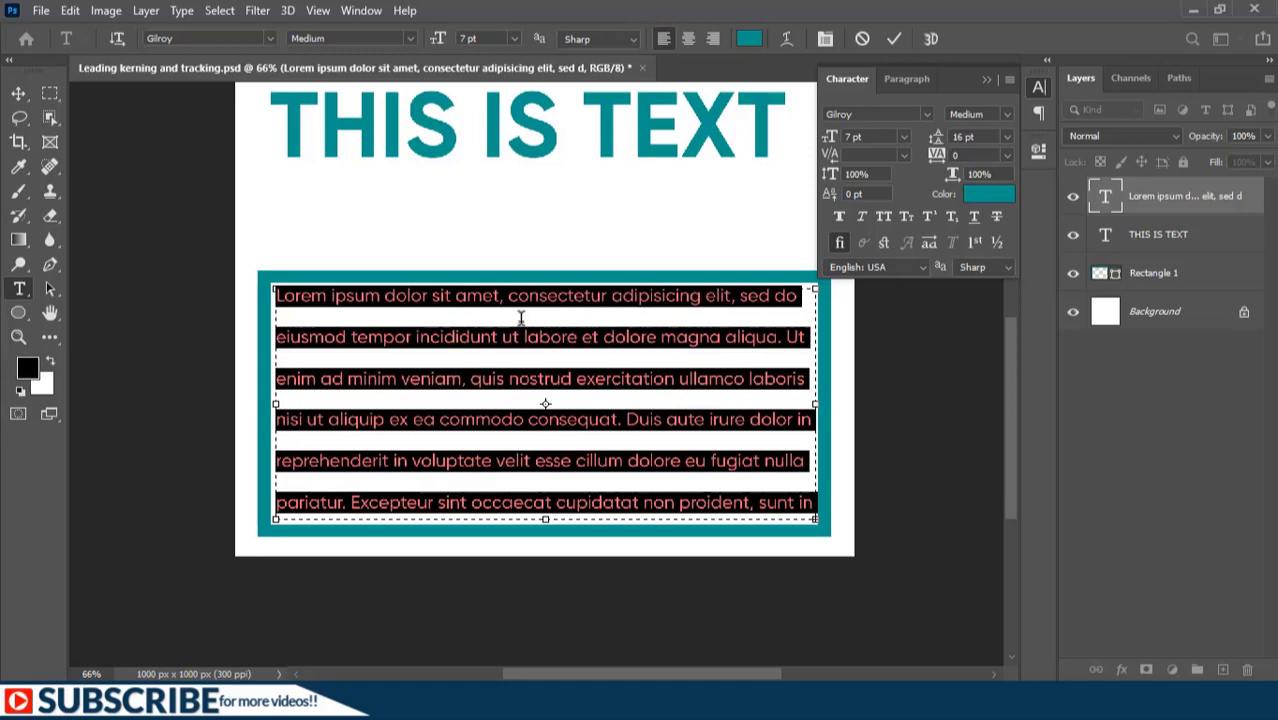
pyautogui.moveTo(940, 140)
pyautogui.mouseDown()
pyautogui.moveTo(917, 145)
pyautogui.moveTo(938, 136)
pyautogui.mouseUp()
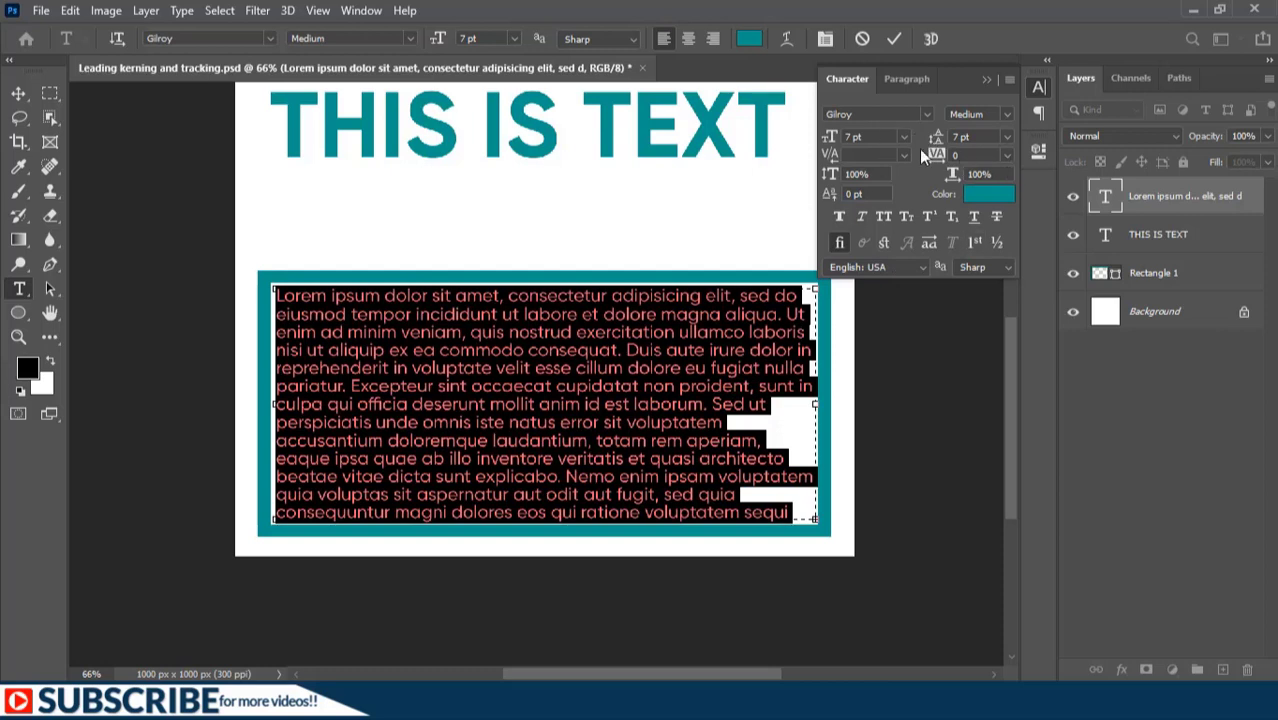
# Try centre and right alignment on the Lorem ipsum paragraph and return it to left alignment
pyautogui.click(907, 79)
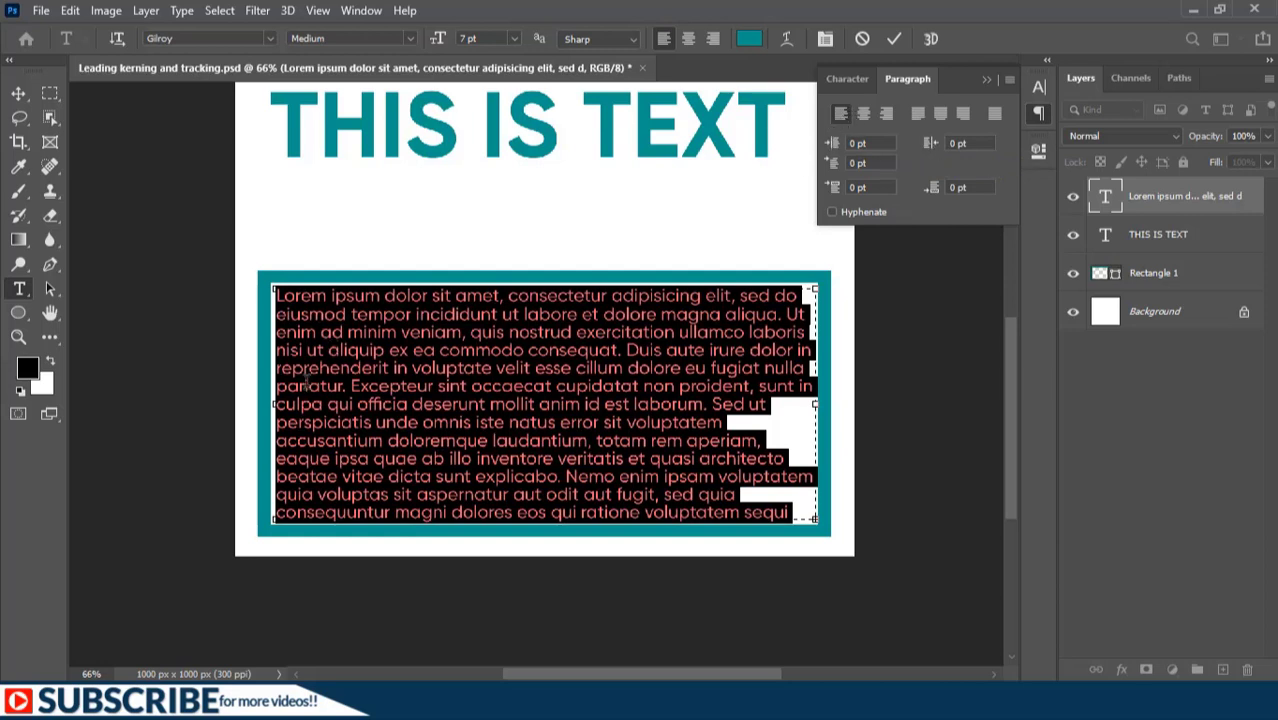
pyautogui.click(864, 113)
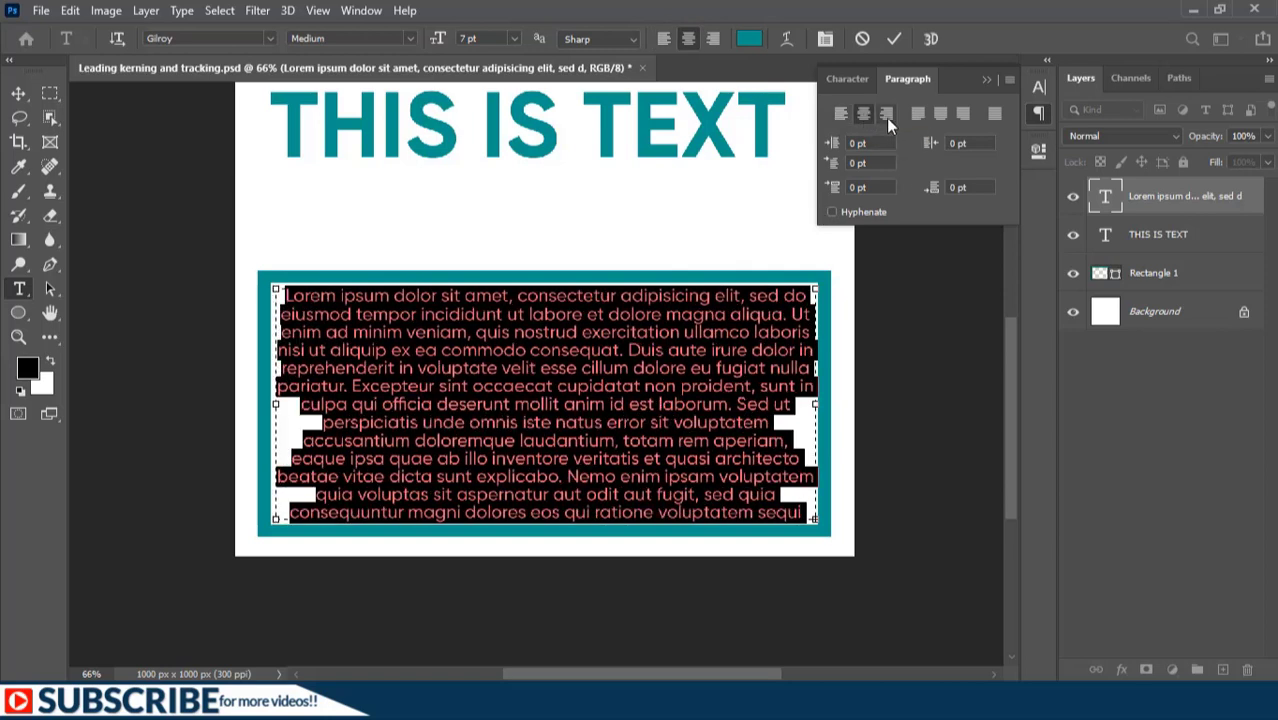
pyautogui.click(886, 114)
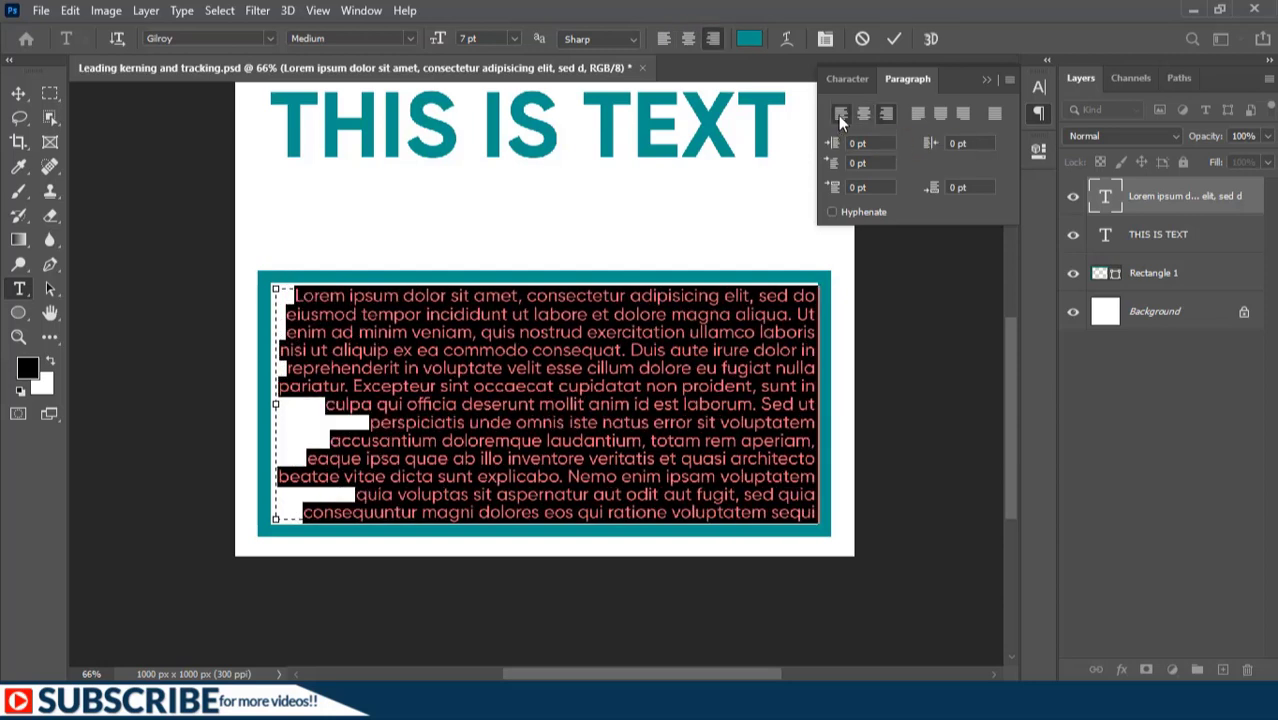
pyautogui.click(840, 115)
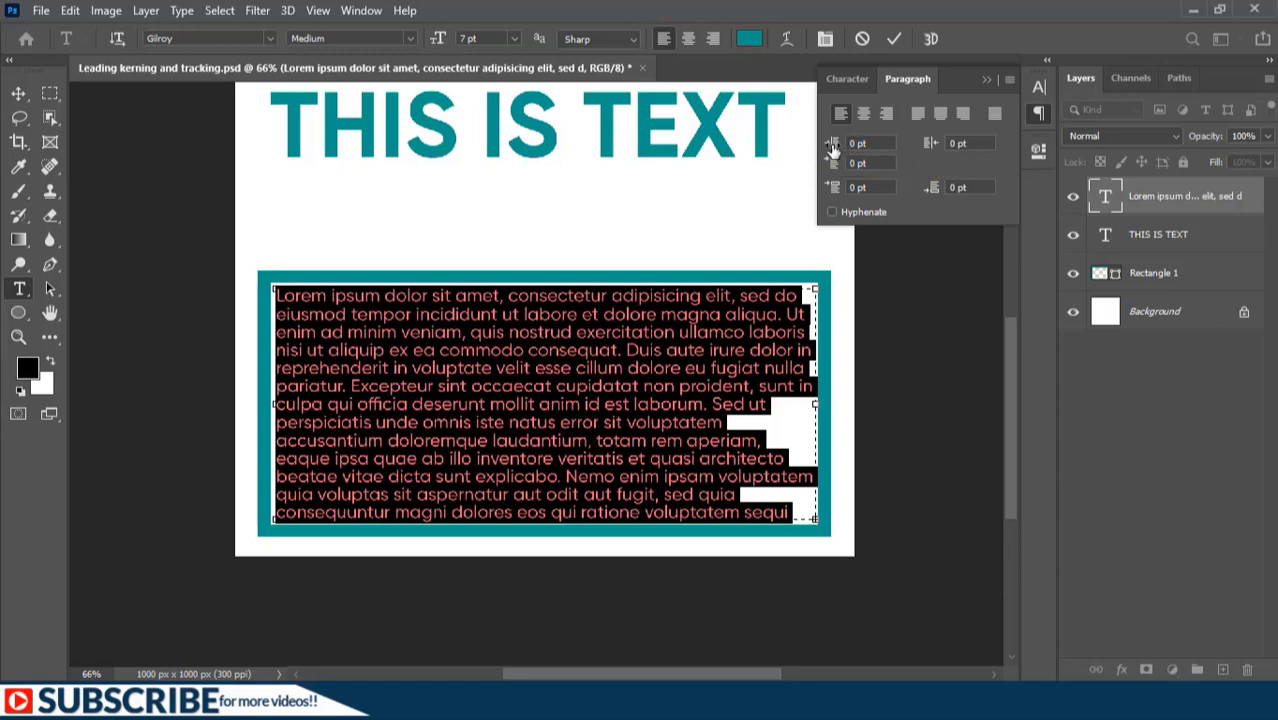
# Give the Lorem ipsum paragraph a left margin indent of 8.5 pt and a first-line indent of 16.5 pt
pyautogui.moveTo(832, 146); pyautogui.dragTo(881, 163)
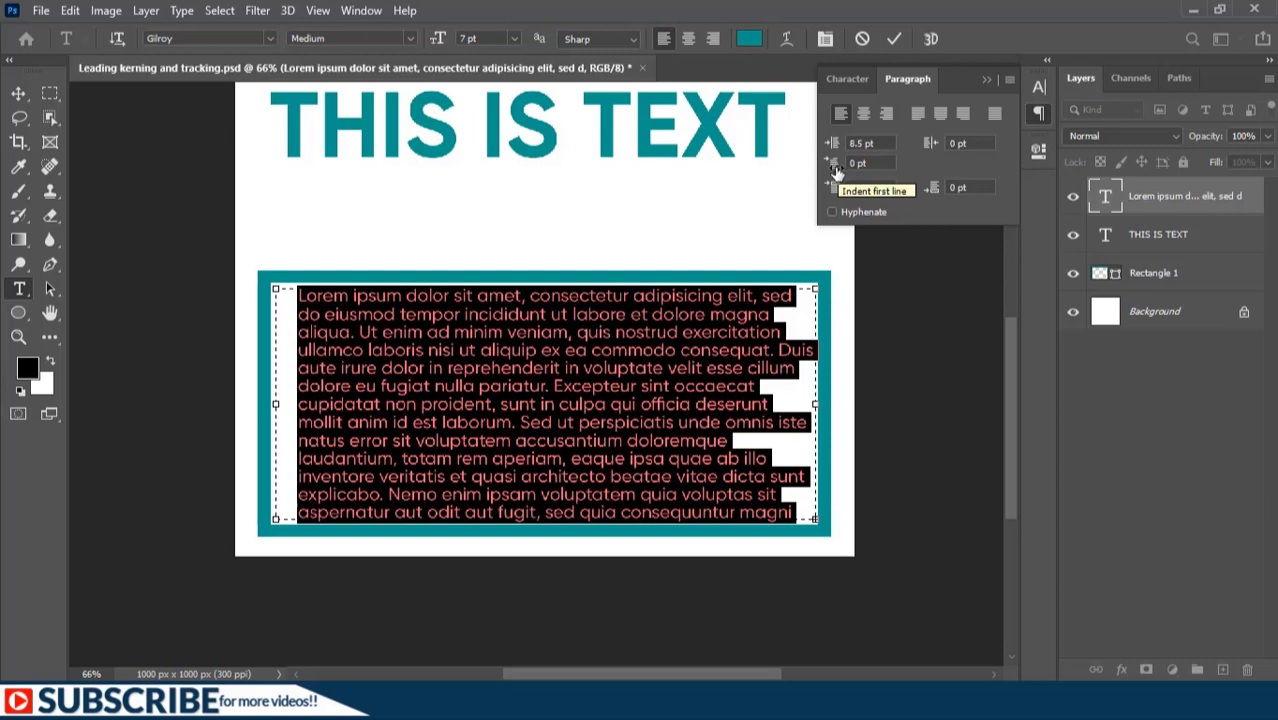
pyautogui.moveTo(838, 170); pyautogui.dragTo(866, 175)
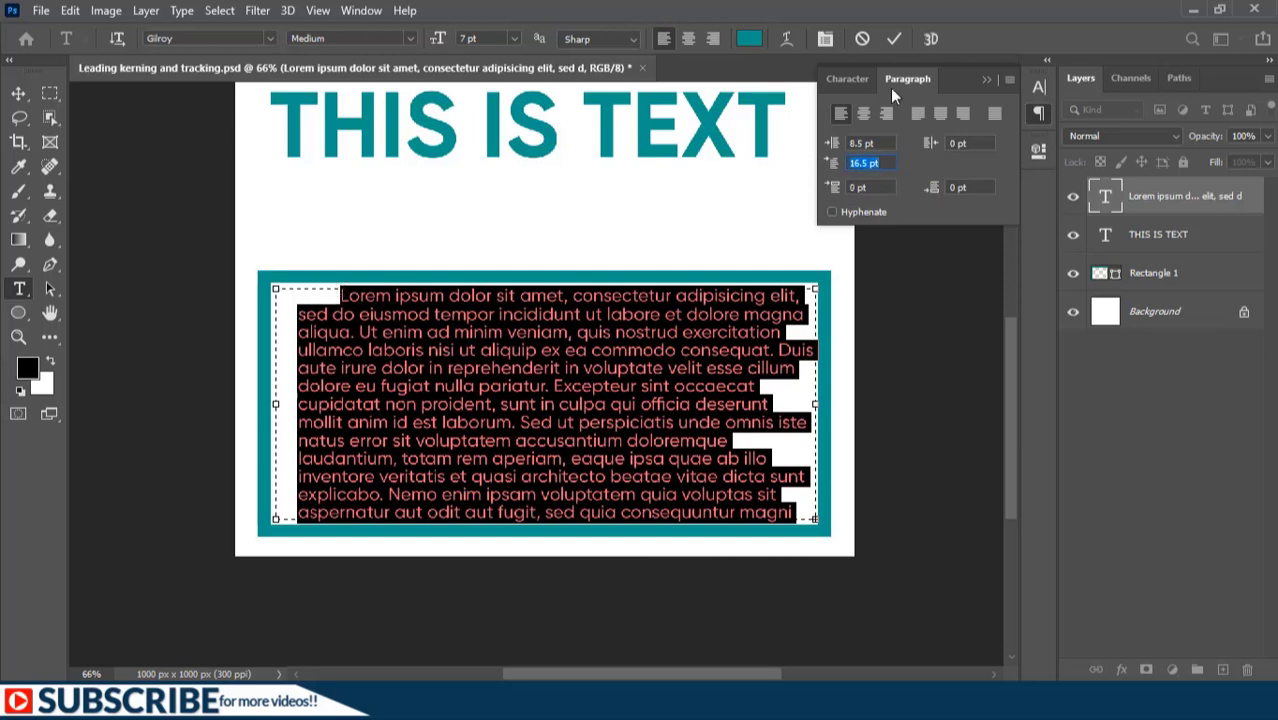
pyautogui.click(849, 79)
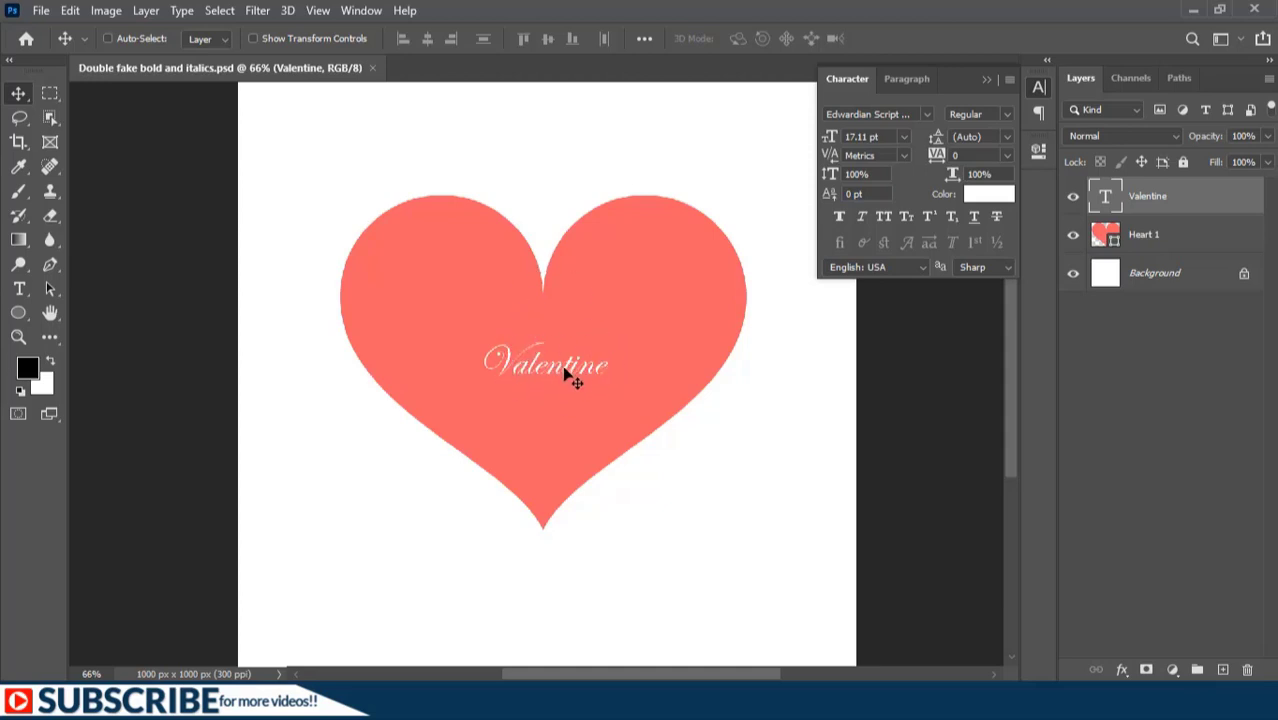
# With the Horizontal Type Tool, check which font styles Edwardian Script ITC offers for the Valentine text
pyautogui.click(18, 289)
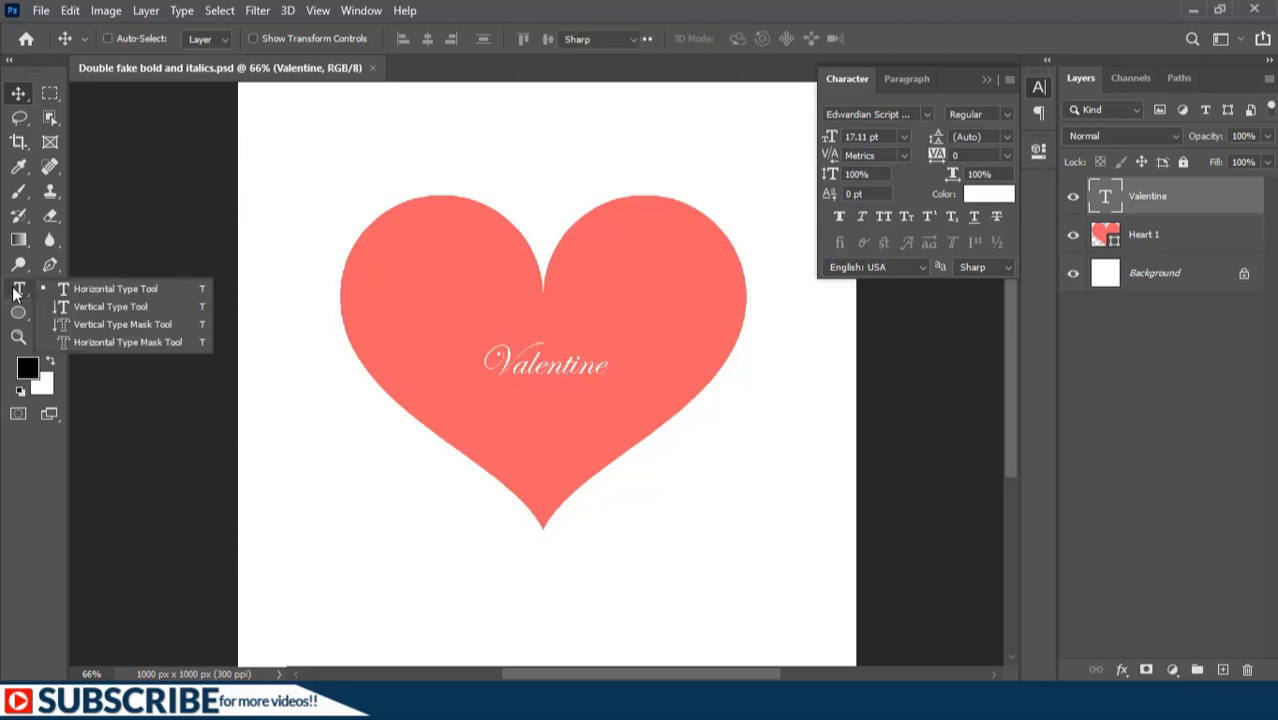
pyautogui.click(112, 289)
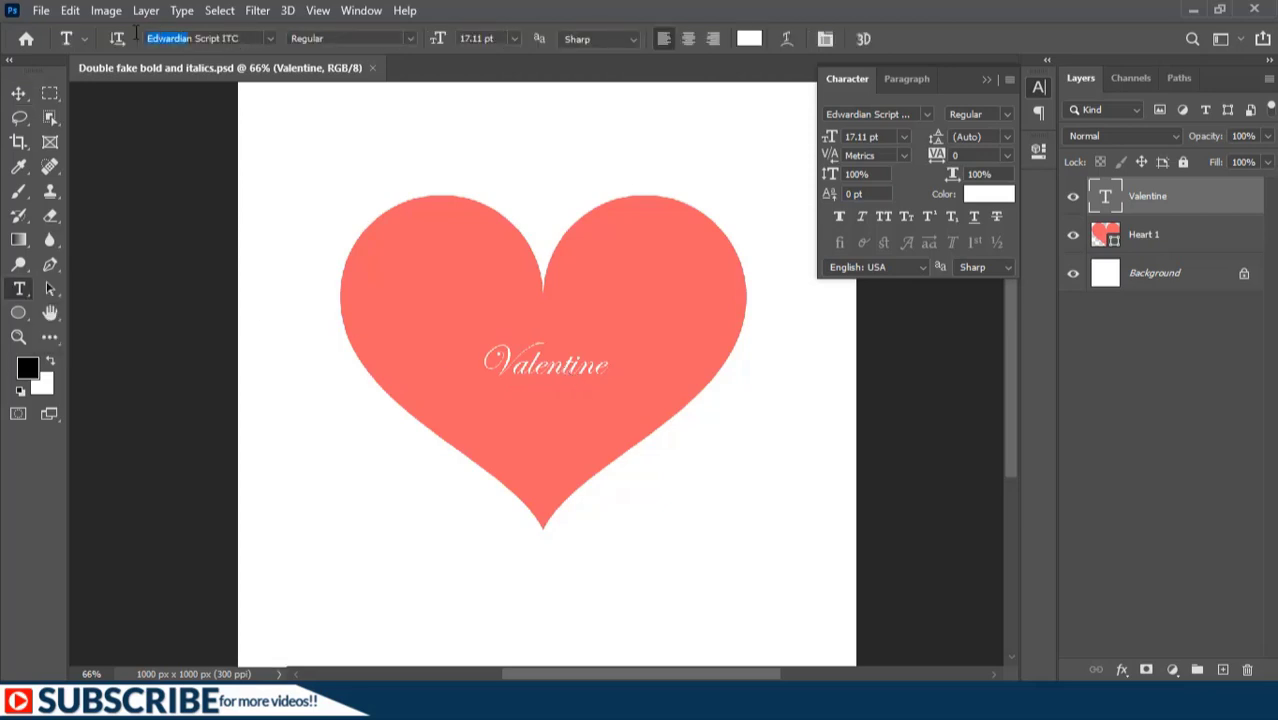
pyautogui.moveTo(142, 38); pyautogui.dragTo(240, 38)
pyautogui.click(410, 38)
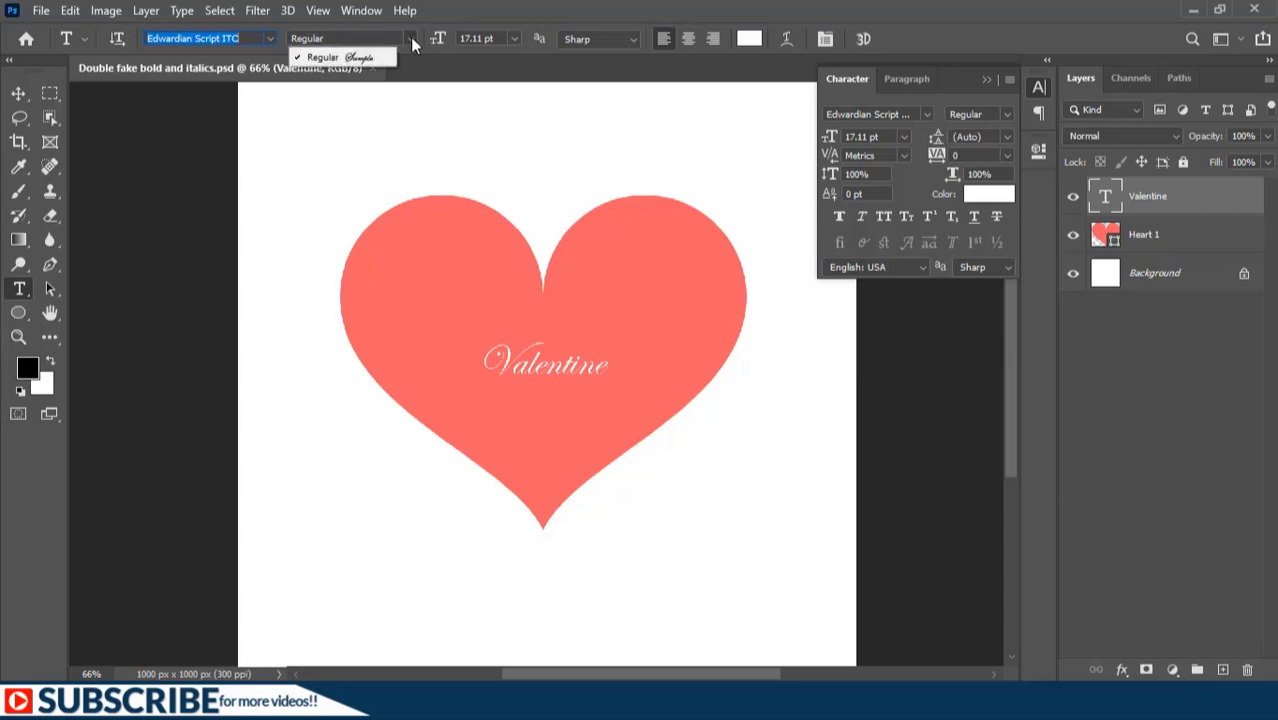